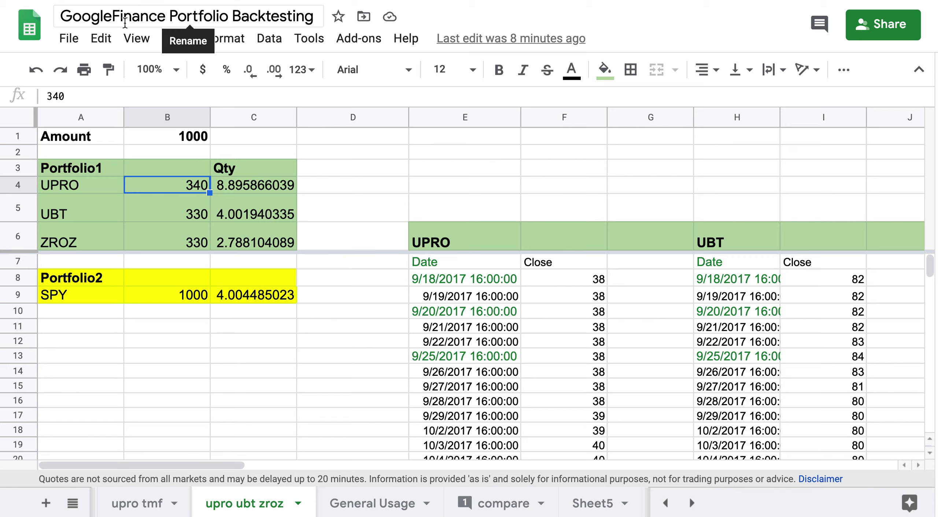
Step: Open the General Usage sheet and inspect the basic NYSE:DIS GoogleFinance formula in B2 and its result cell A2
click(362, 502)
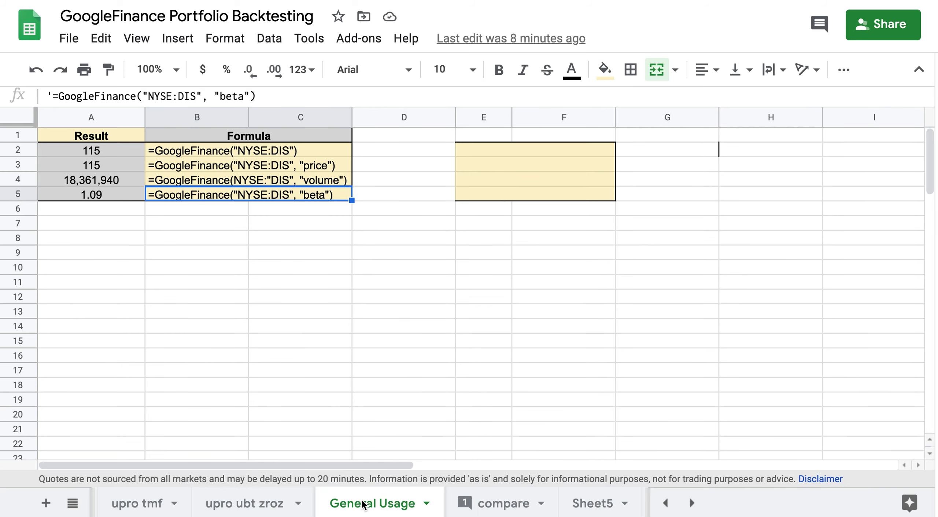
click(176, 156)
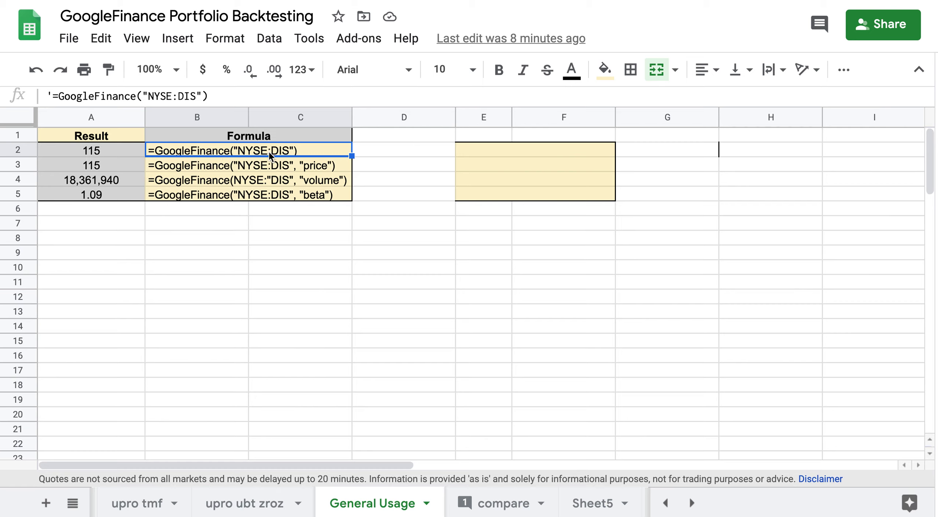
click(124, 147)
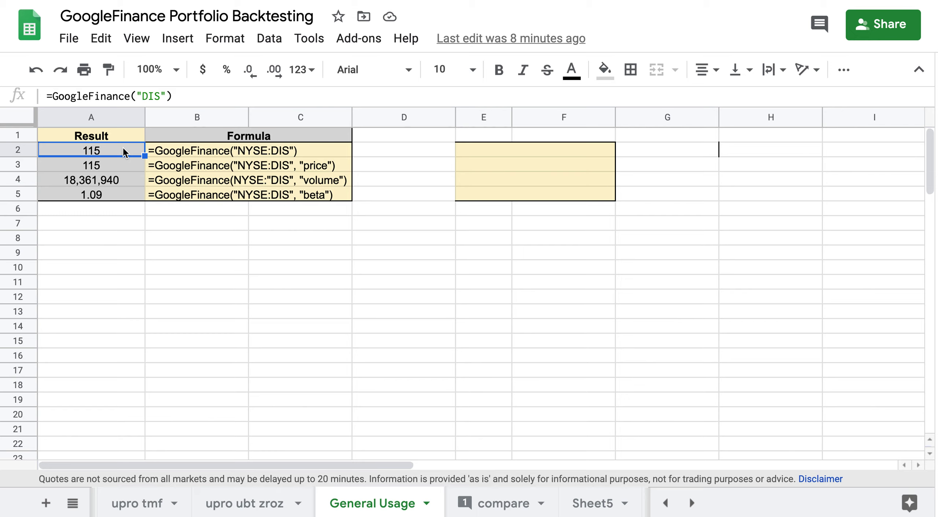
Step: Enter the formula =TODAY() in cell D2 of the General Usage sheet and reselect the cell
click(403, 156)
text(=)
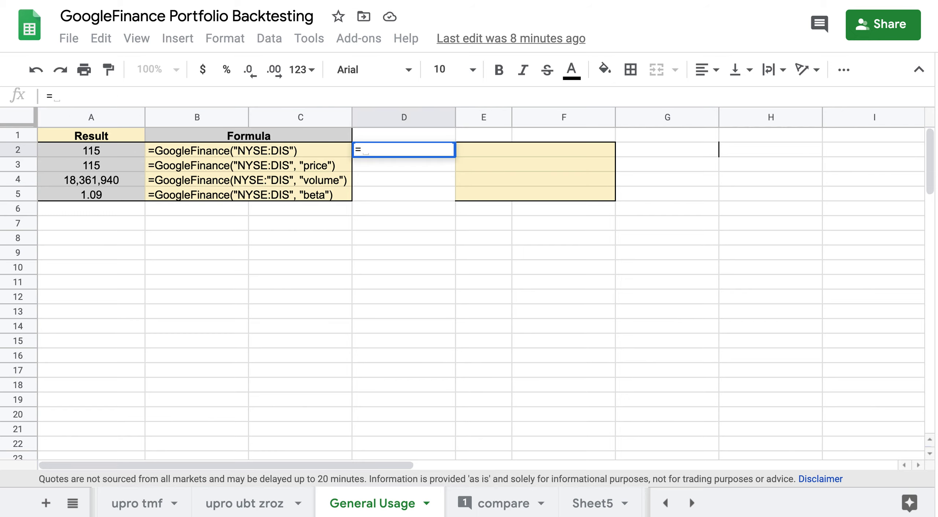
text(To)
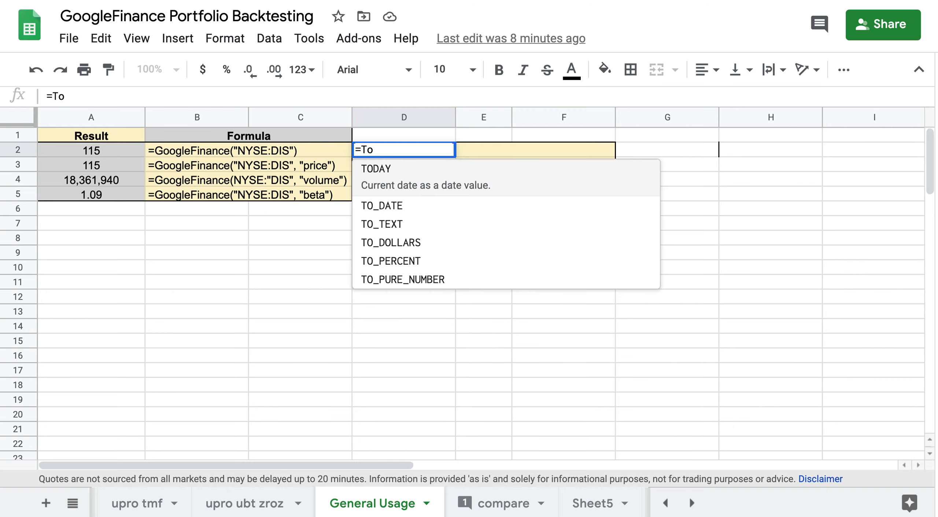
click(412, 176)
text())
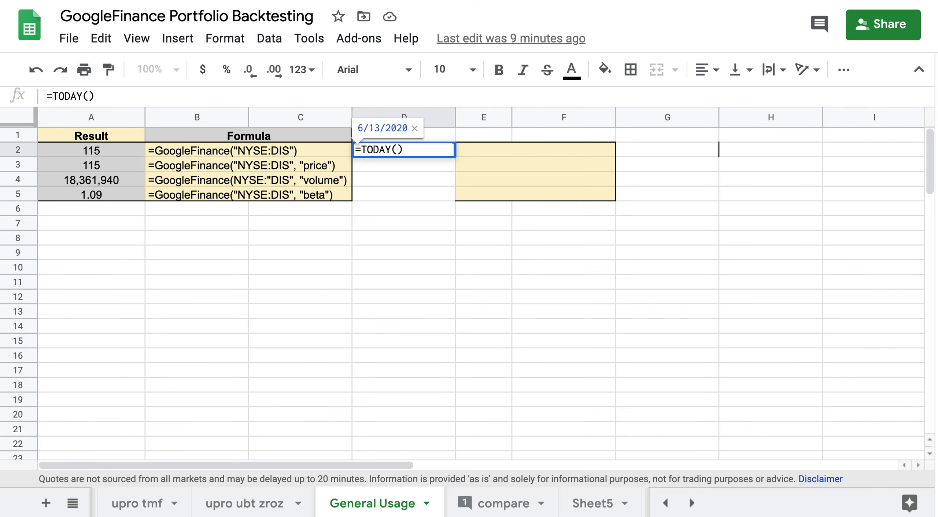
key(Tab)
click(410, 155)
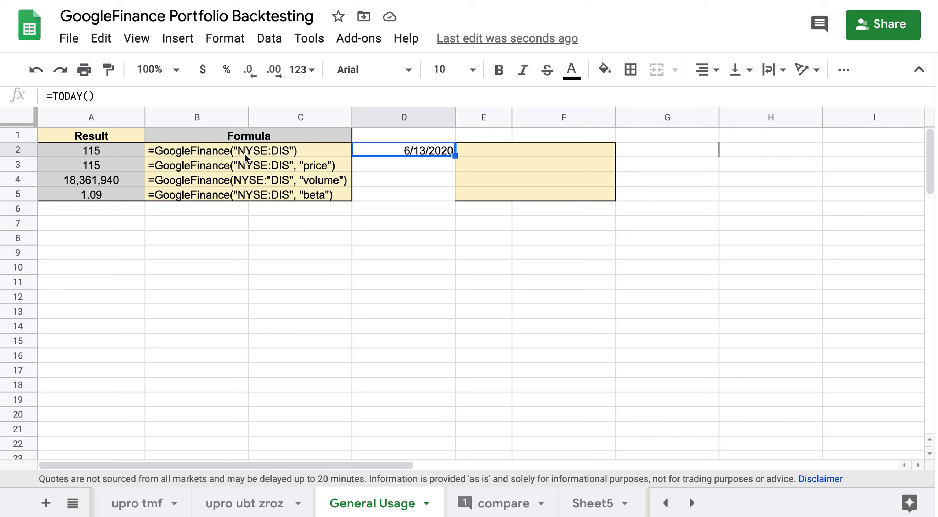
Step: Show one more decimal place for the Disney price results in A2 and A3
click(111, 155)
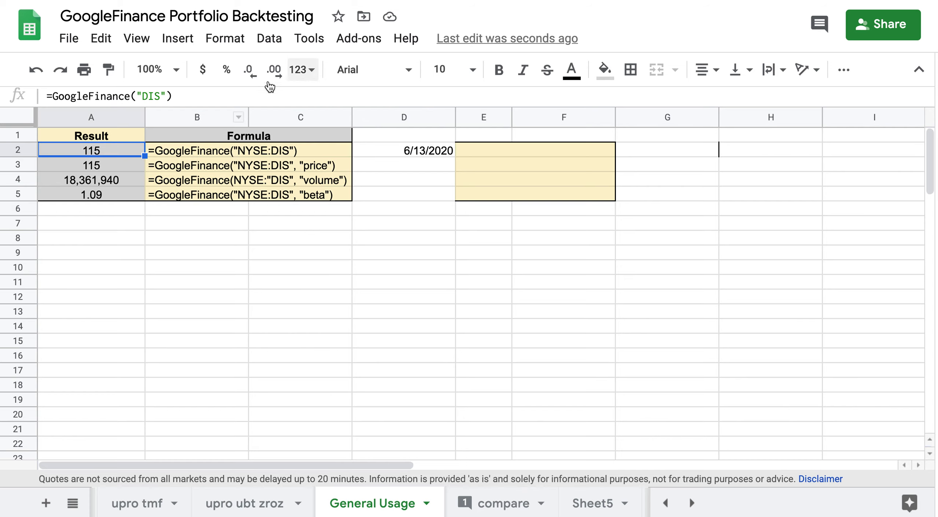
click(273, 70)
click(136, 168)
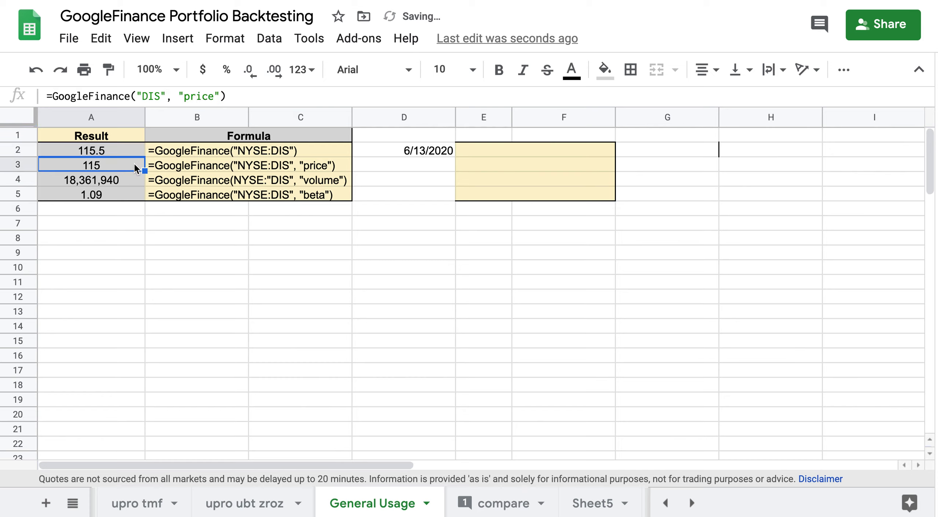
click(273, 71)
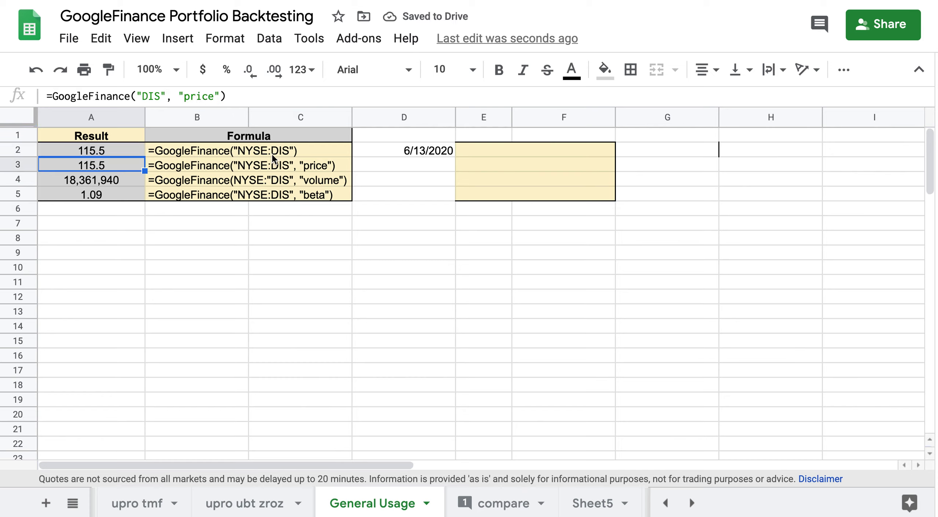
Step: Review the basic NYSE:DIS example in row 2 and the example formulas with the "volume" and "beta" attributes
click(189, 155)
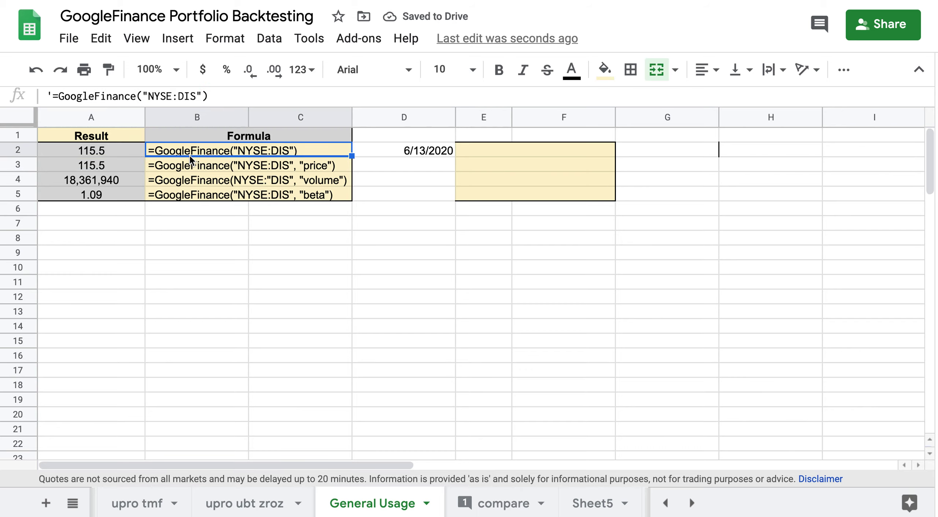
click(134, 152)
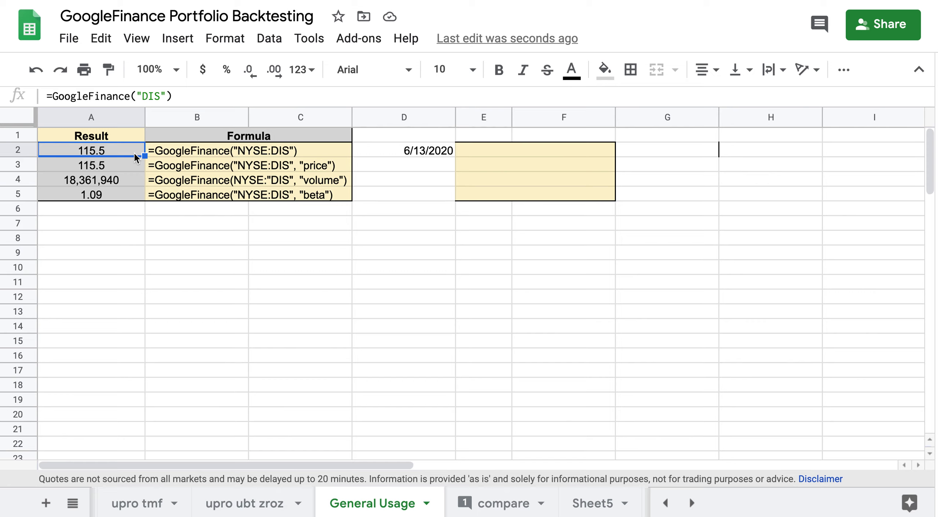
click(313, 185)
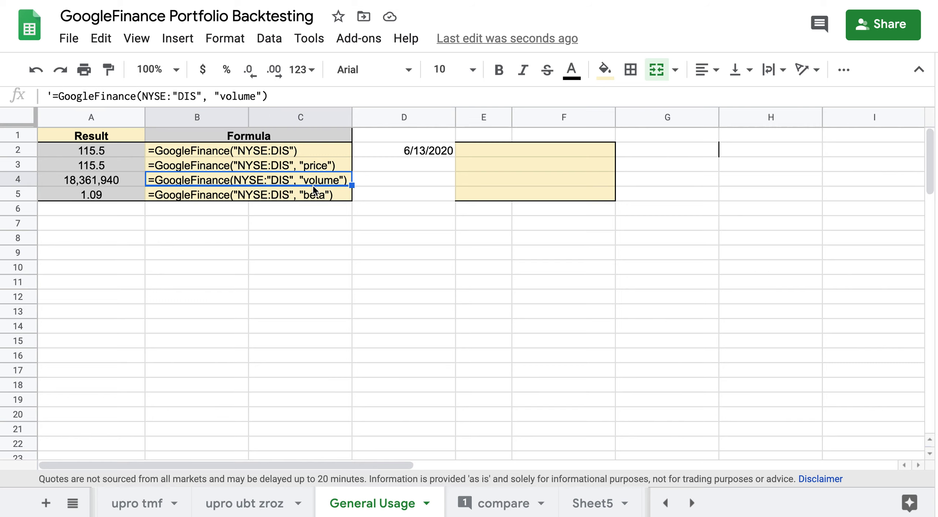
click(213, 194)
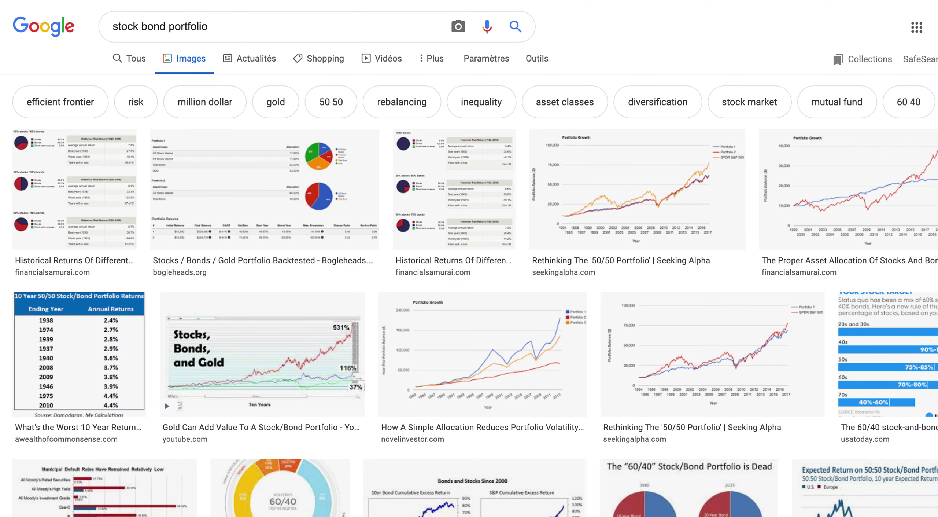
Step: Search the web for "googlefinace", open the GOOGLEFINANCE help page on Google Support, and read its syntax and attribute list
key(super+l)
text(googlefinance)
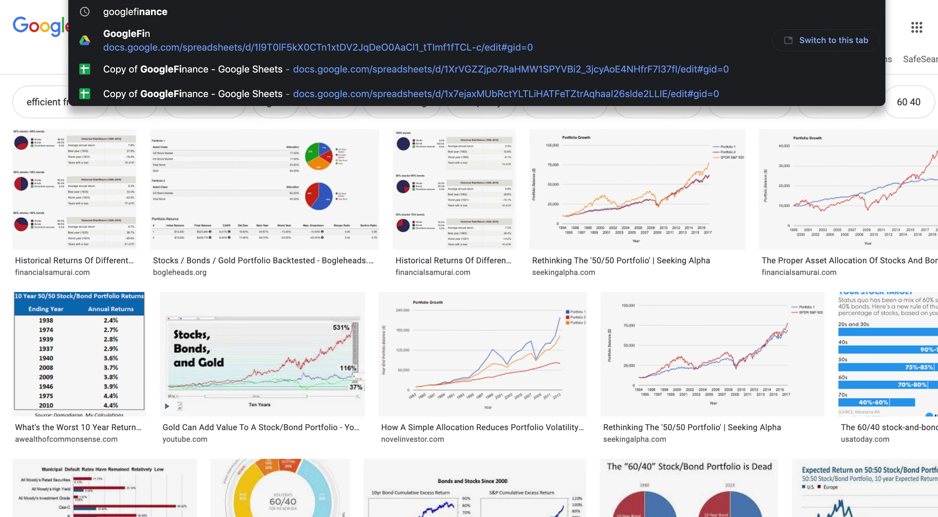
key(Return)
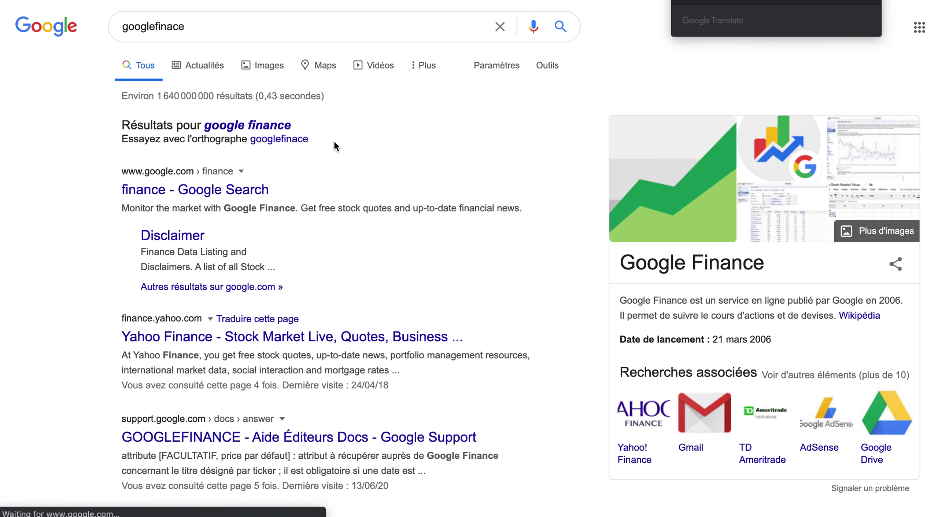
scroll(310, 212, down, 3)
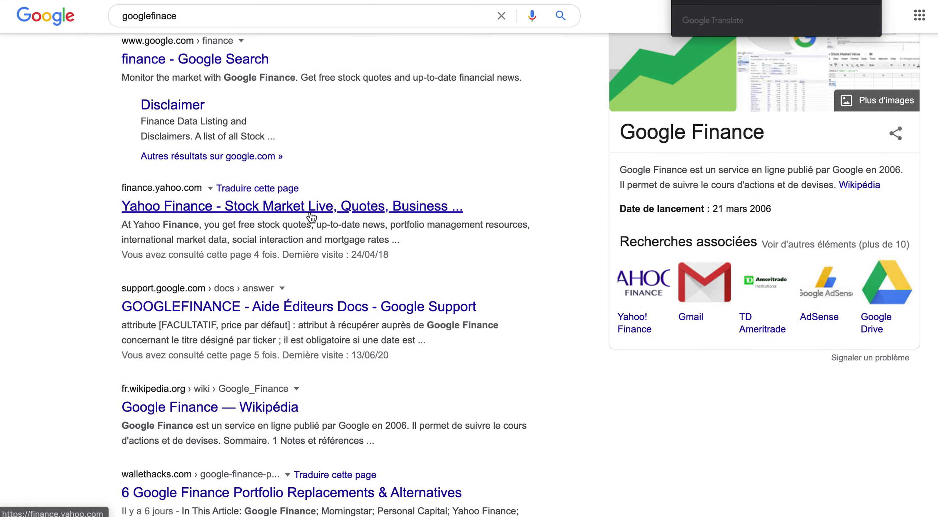
click(276, 308)
scroll(277, 309, down, 4)
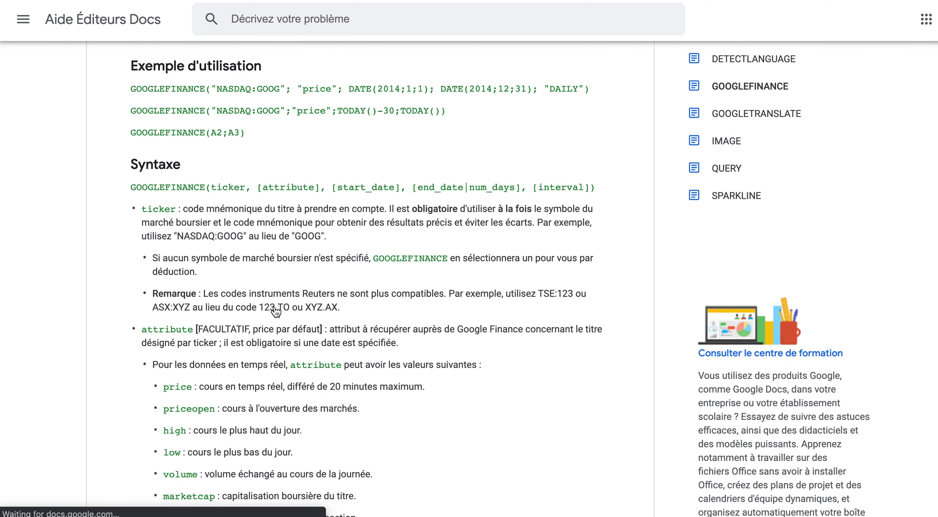
scroll(280, 292, down, 8)
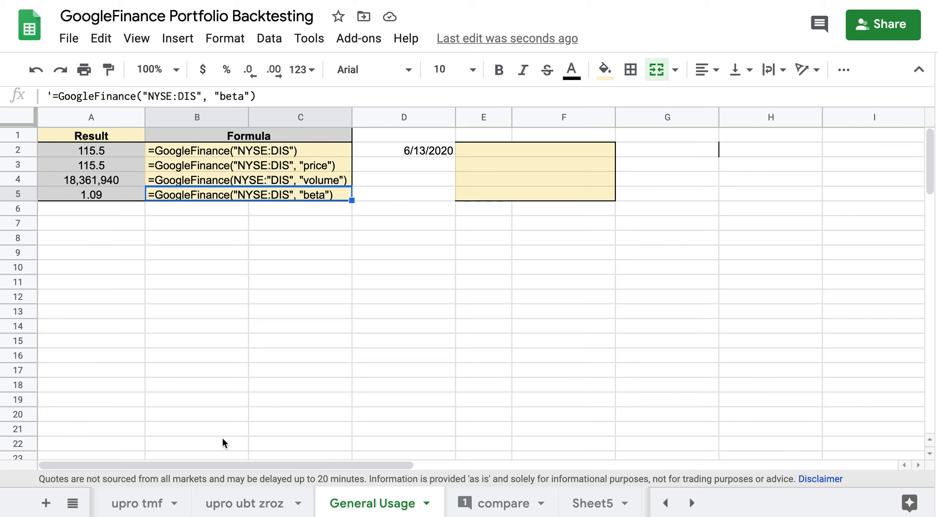
Step: On the upro ubt zroz sheet, label UPRO as "stock" in D4 and UBT as "treasury" in D5
click(229, 506)
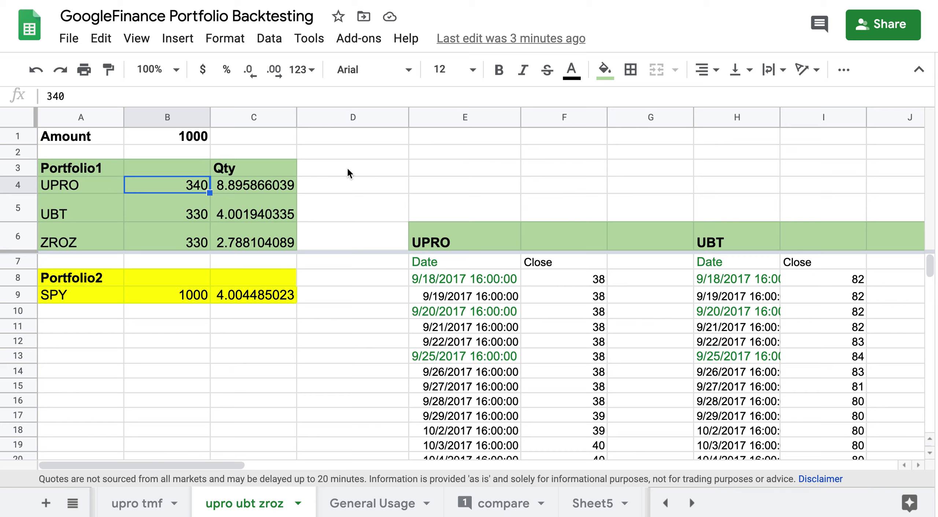
click(345, 183)
text(stock)
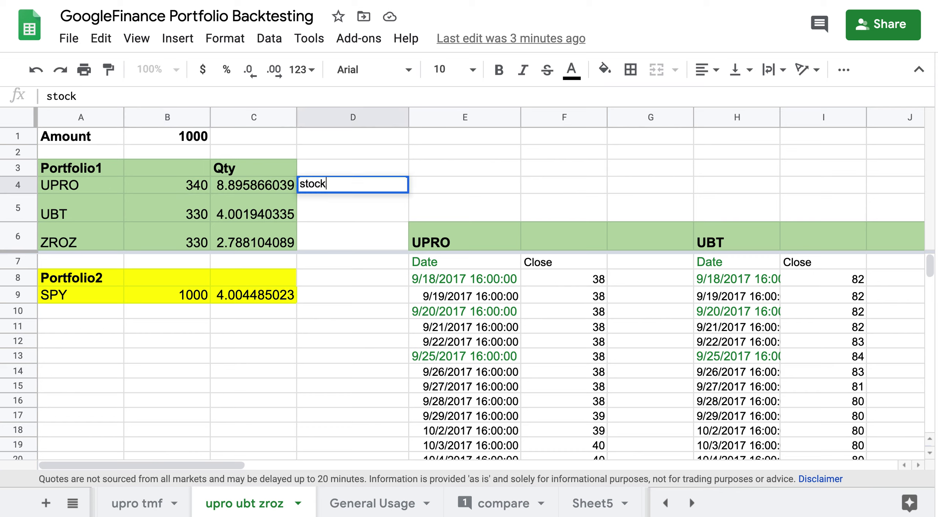
key(Return)
text(bo)
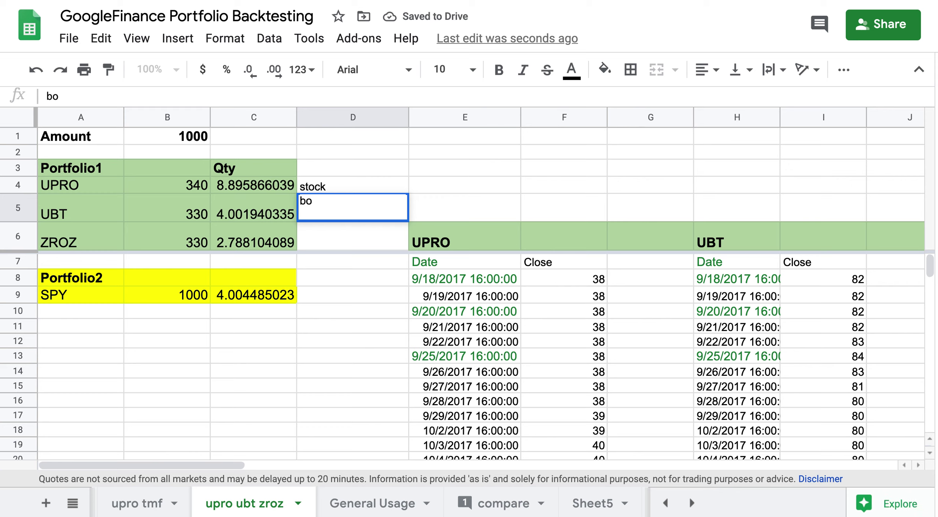
key(BackSpace)
key(BackSpace)
text(treas)
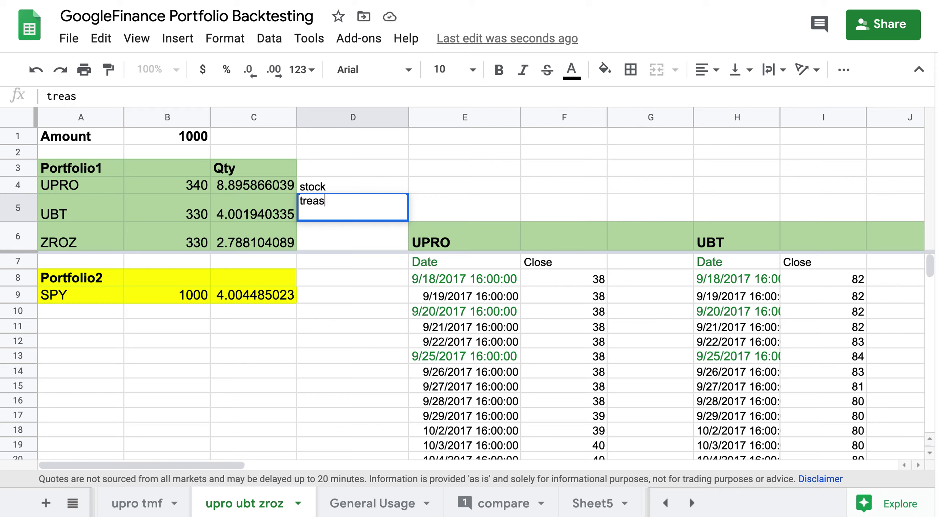
text(ury)
key(Return)
key(Up)
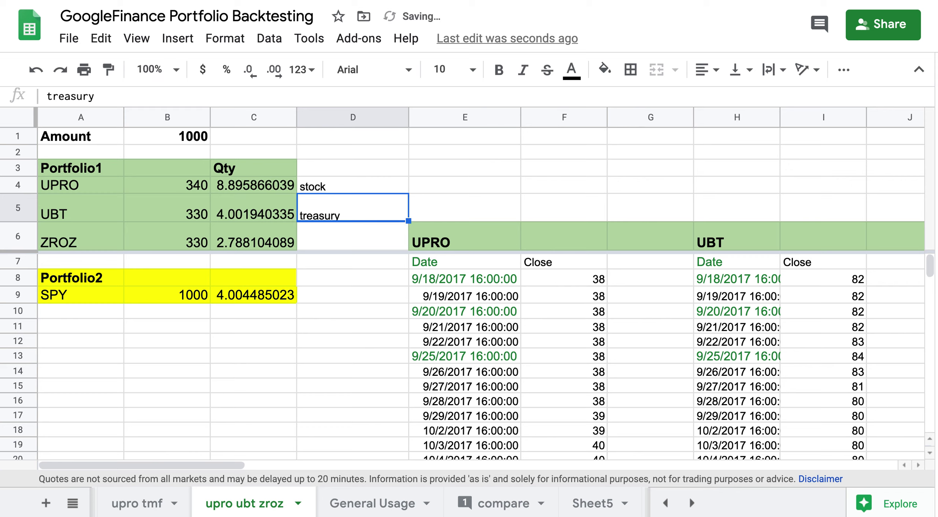
Step: Copy the "treasury" label from D5 into D6, beside ZROZ
key(ctrl+c)
key(Down)
key(ctrl+v)
key(Up)
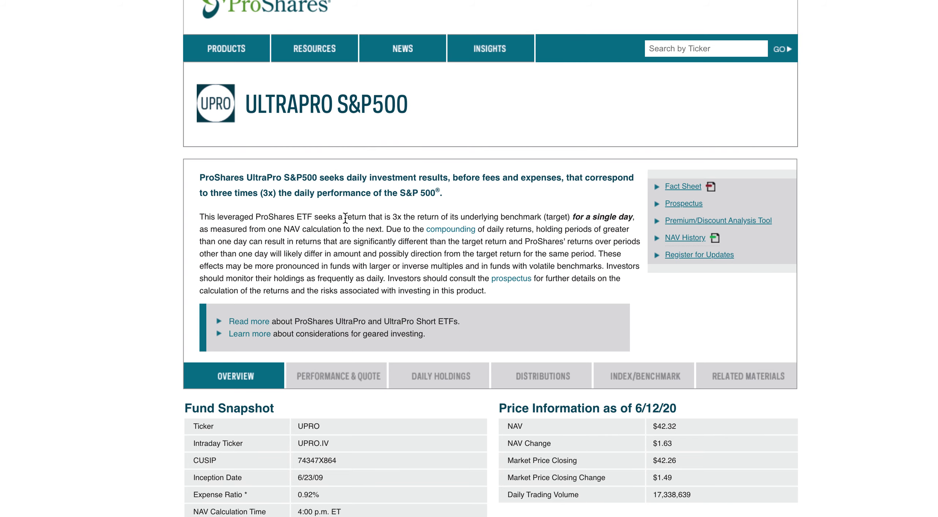
Step: On the ProShares UPRO page, highlight "return that is 3x the return of its underlying benchmark", and return to UPRO's amount in the spreadsheet
drag(345, 216, 544, 214)
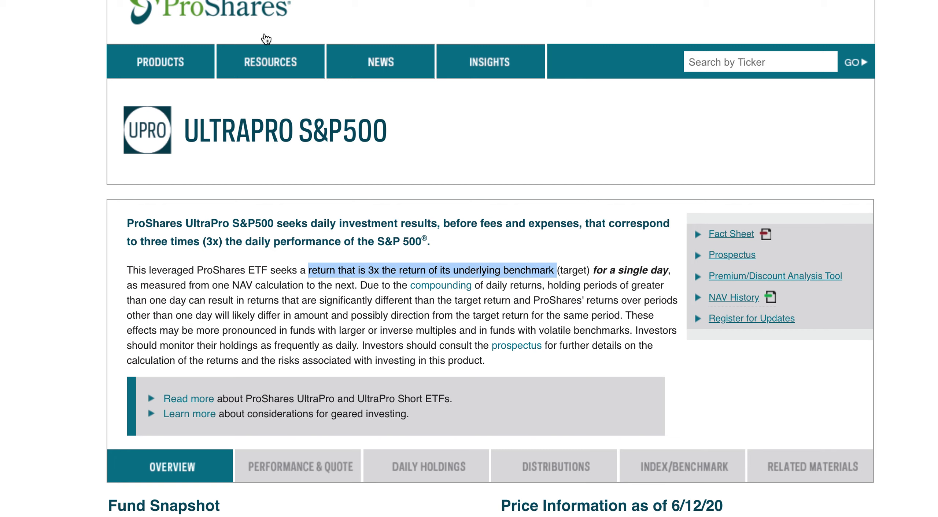
key(ctrl+Tab)
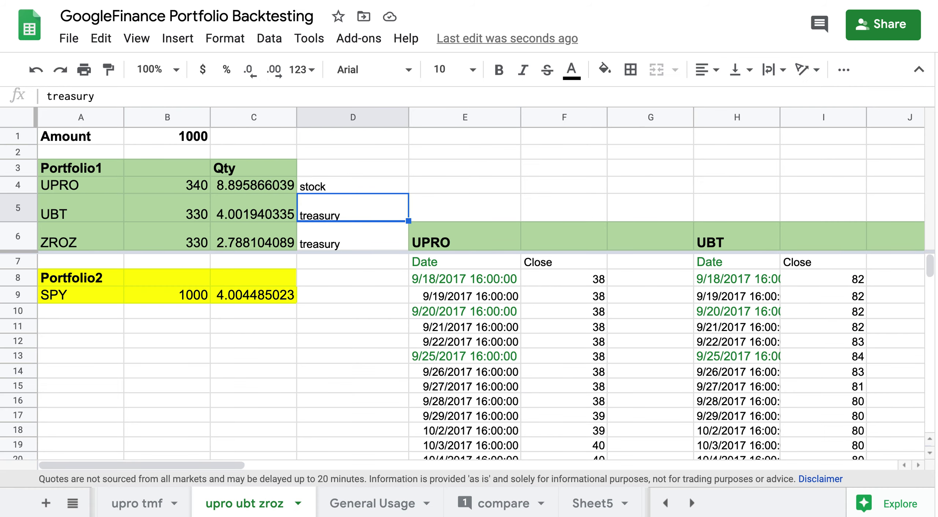
click(280, 1)
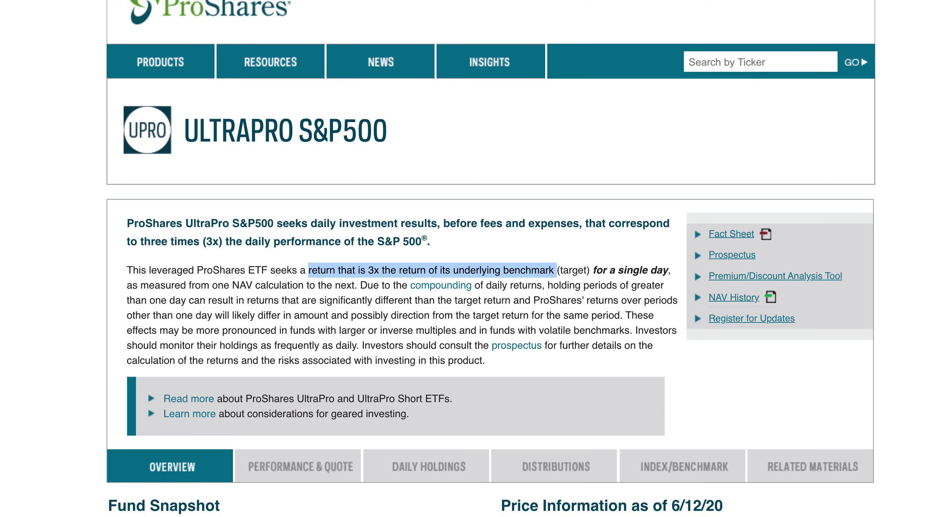
click(160, 4)
click(160, 188)
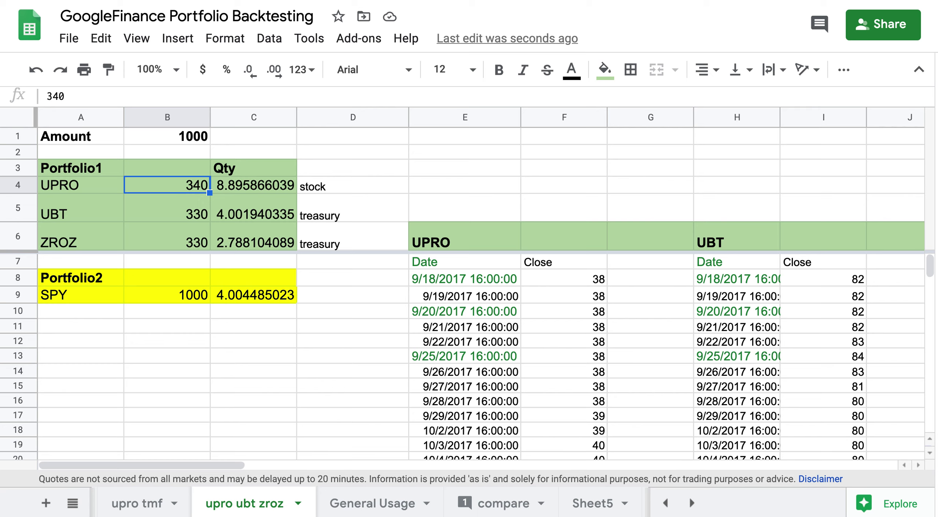
Step: Switch to the ProShares UBT page, read the Ultra 20+ Year Treasury fund description, and return to the spreadsheet
key(ctrl+Tab)
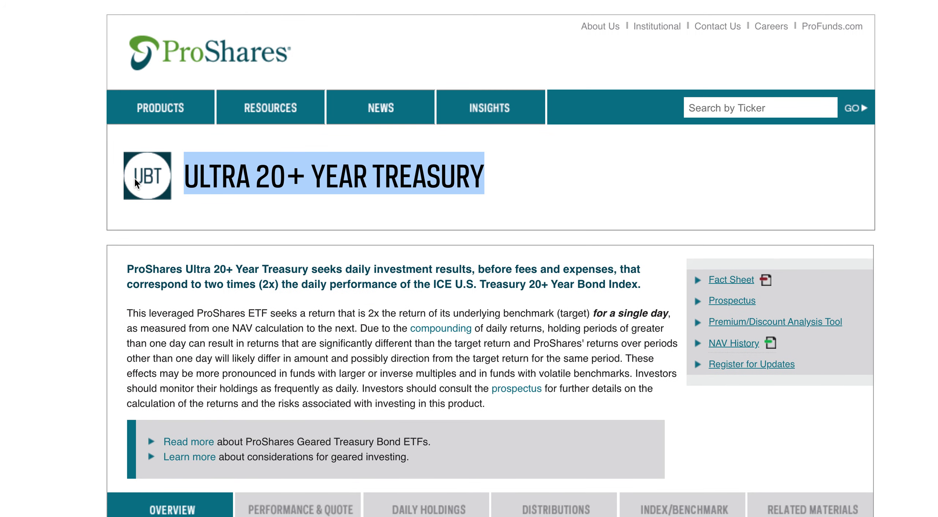
scroll(286, 216, down, 2)
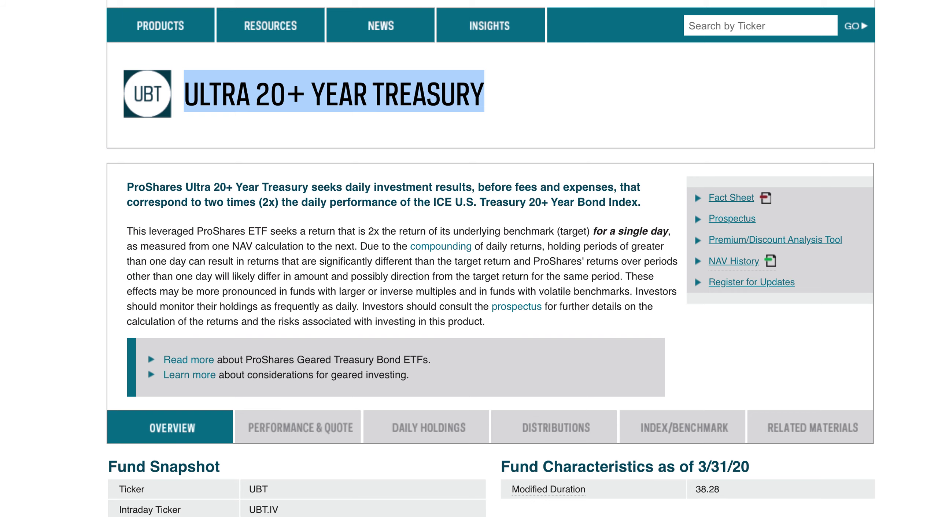
click(160, 0)
Step: Select the ZROZ ticker in A6, open the ZROZ fund web page, and examine its key figures and Fund Overview
click(109, 229)
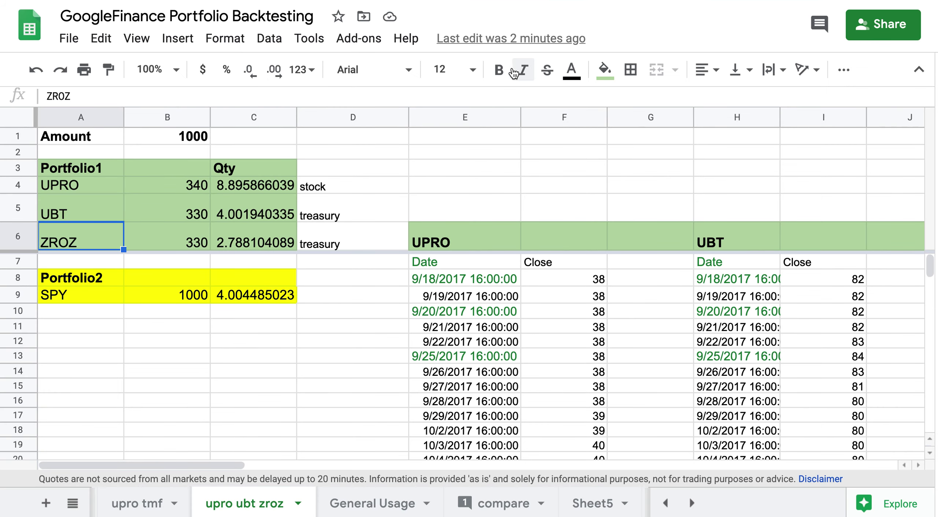
click(587, 0)
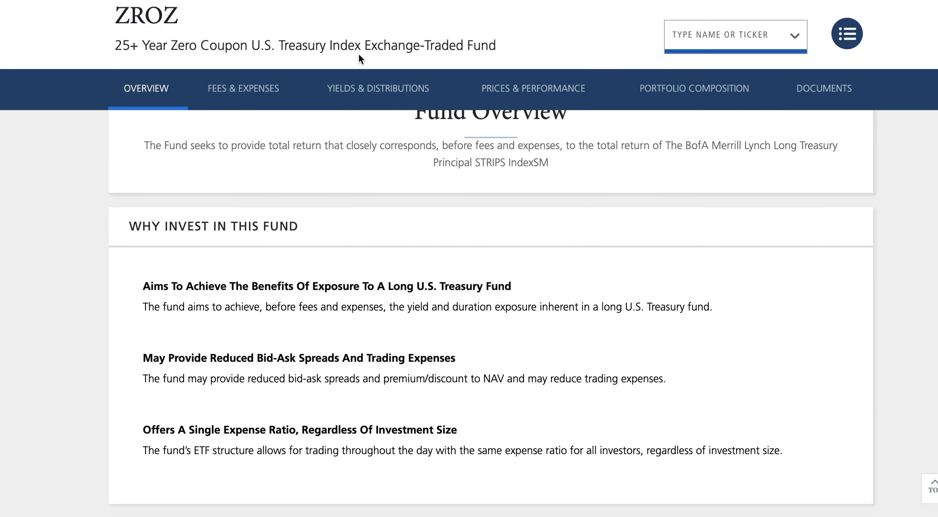
scroll(358, 216, up, 6)
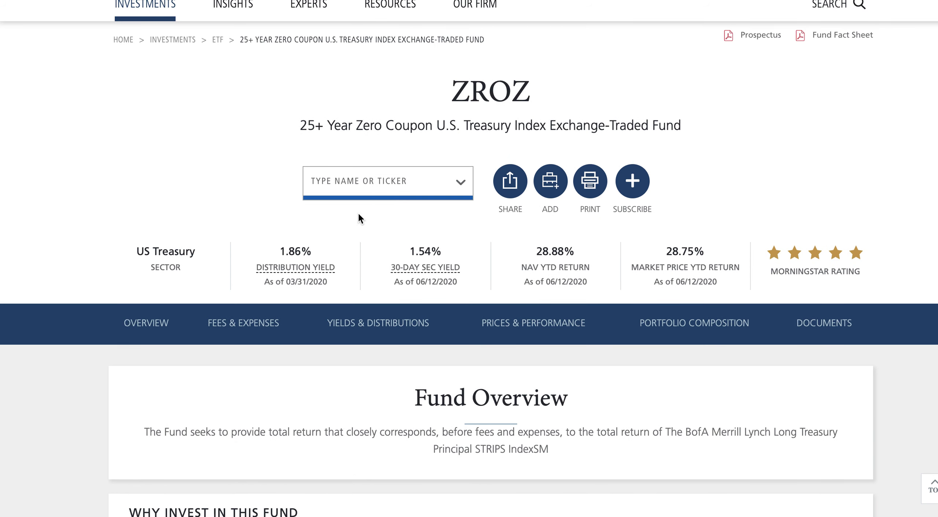
scroll(358, 216, down, 3)
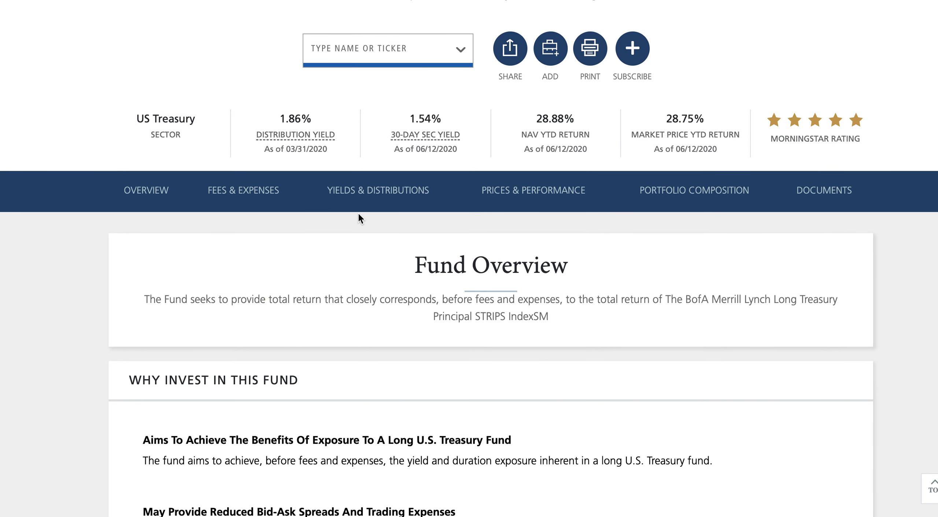
Step: Finish reading the ZROZ fund page, return to the spreadsheet, and look over the UPRO, UBT and ZROZ price tables
scroll(360, 341, down, 3)
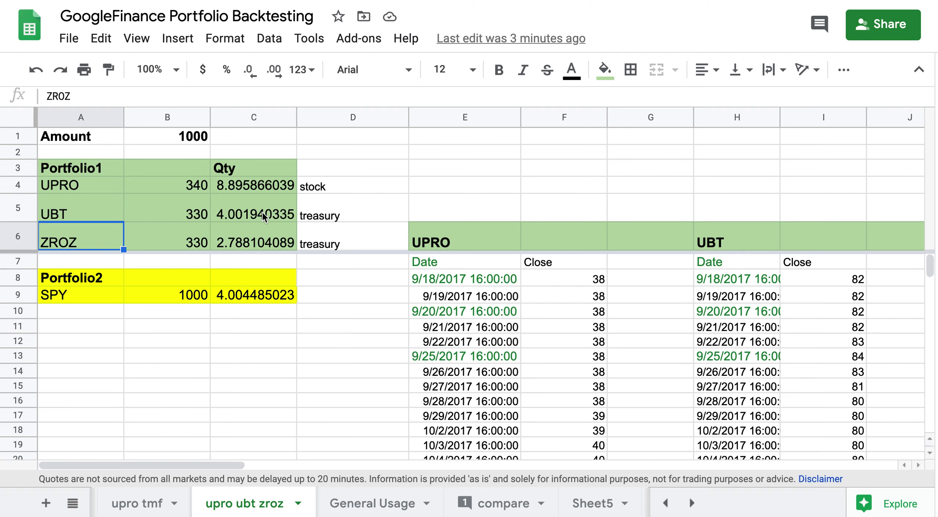
scroll(376, 297, right, 5)
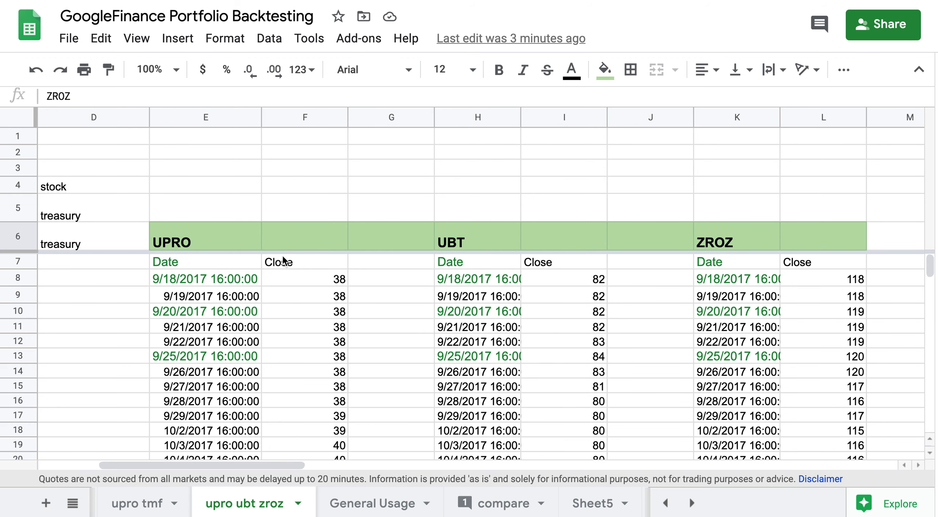
click(239, 241)
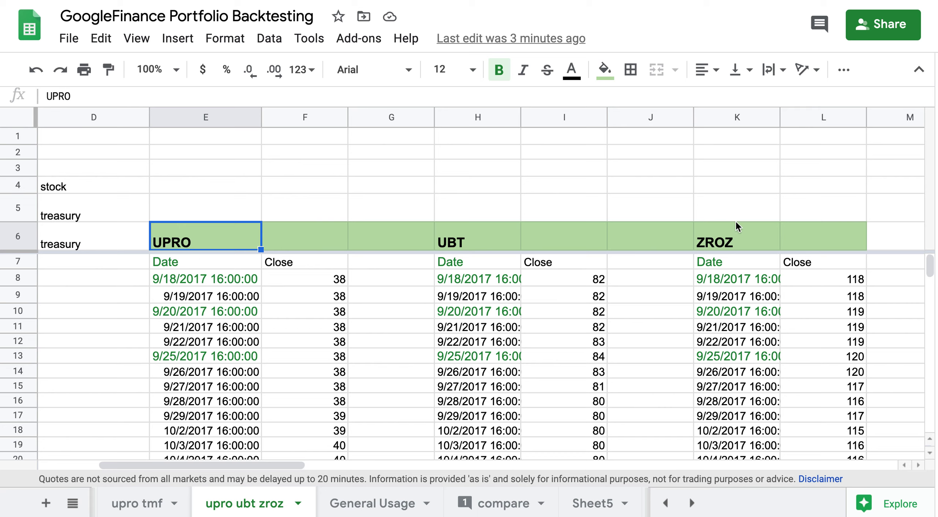
scroll(527, 265, down, 1)
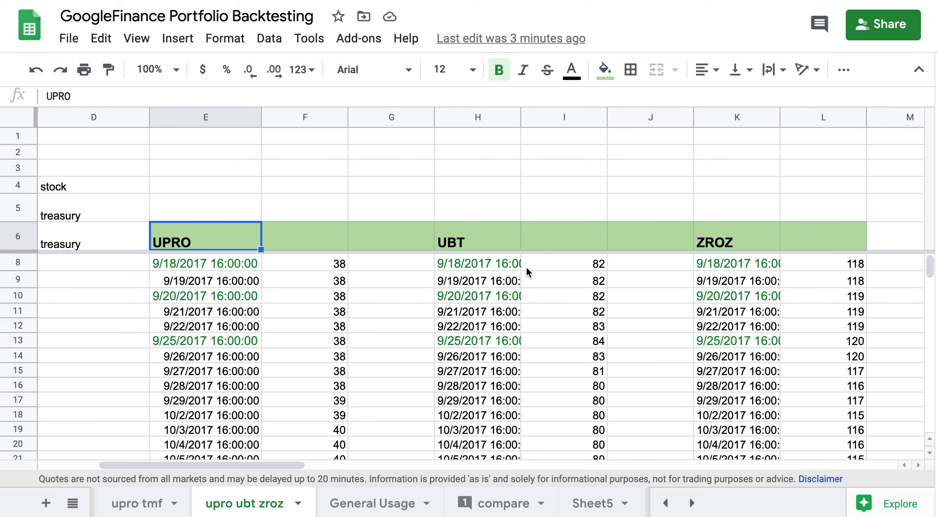
scroll(526, 271, up, 1)
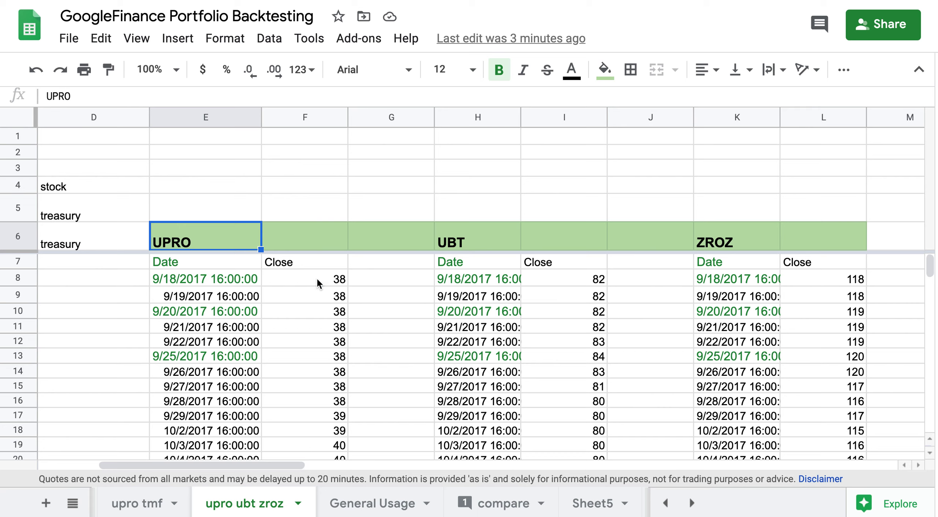
Step: Examine the UPRO price-history formula in E7, checking the General Usage sheet and returning to the upro ubt zroz sheet
click(195, 261)
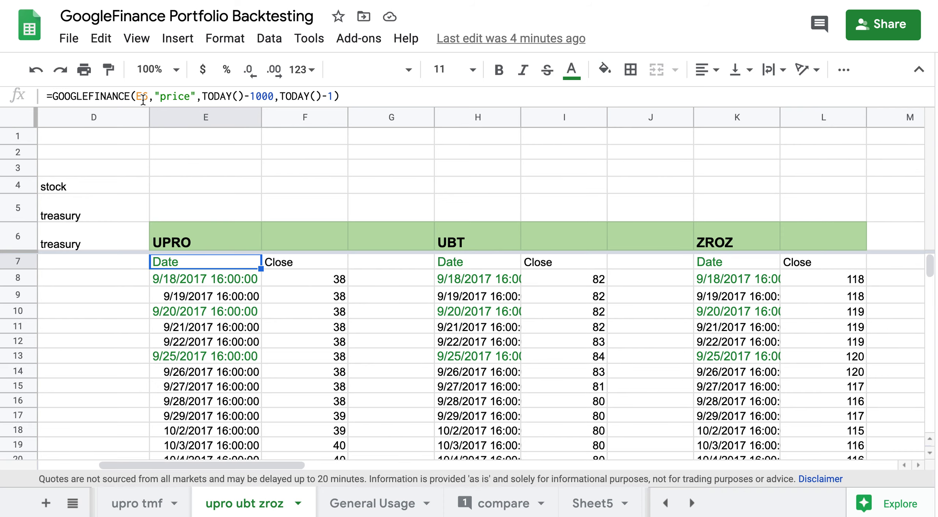
click(327, 489)
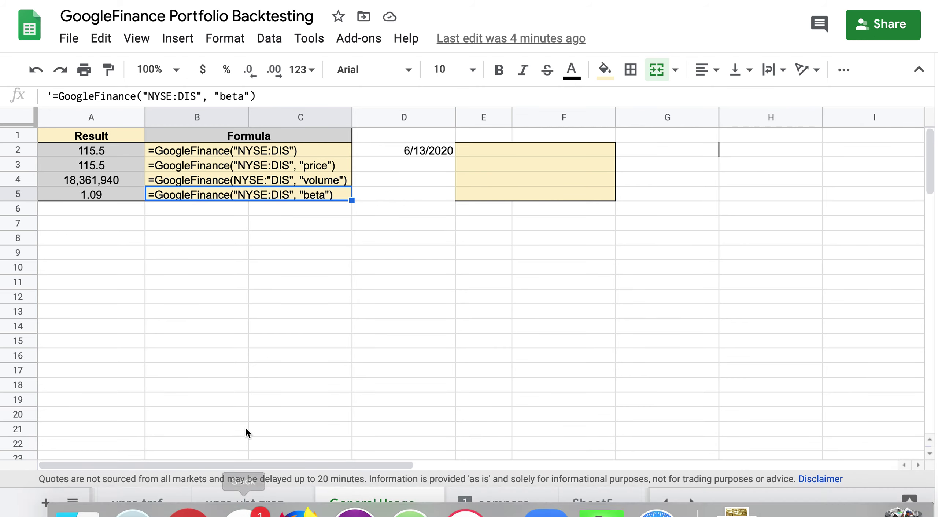
click(245, 509)
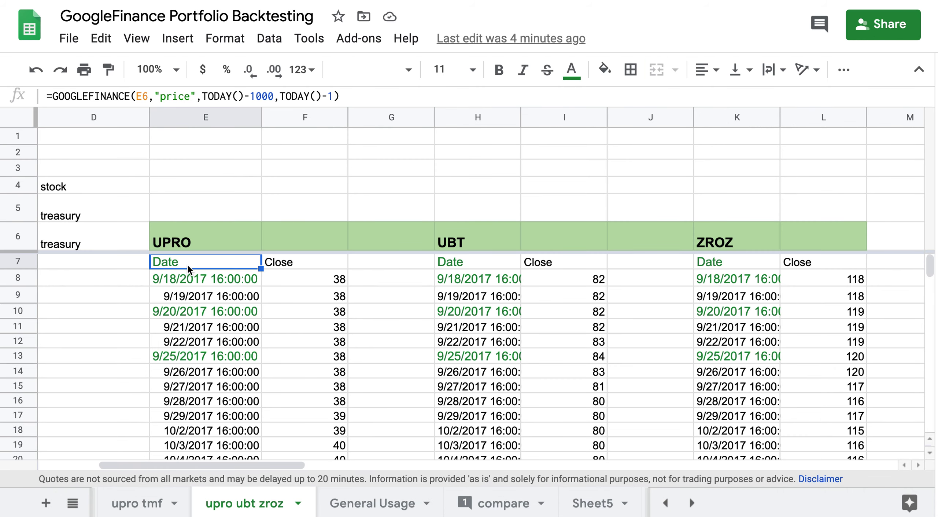
scroll(187, 264, left, 3)
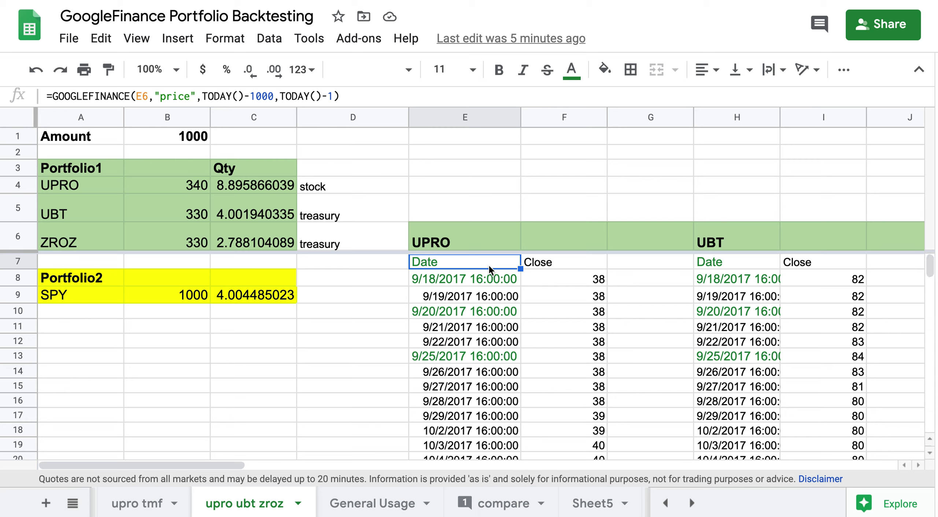
key(Right)
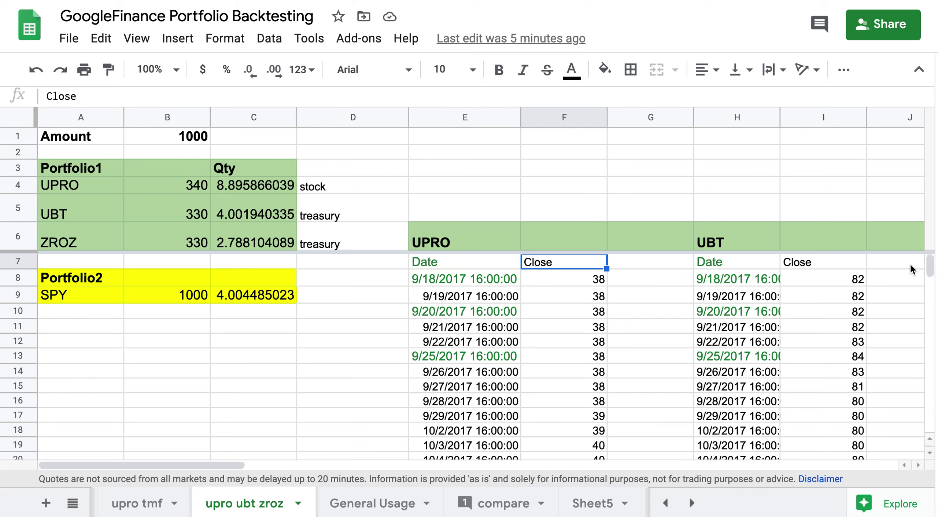
drag(929, 266, 928, 243)
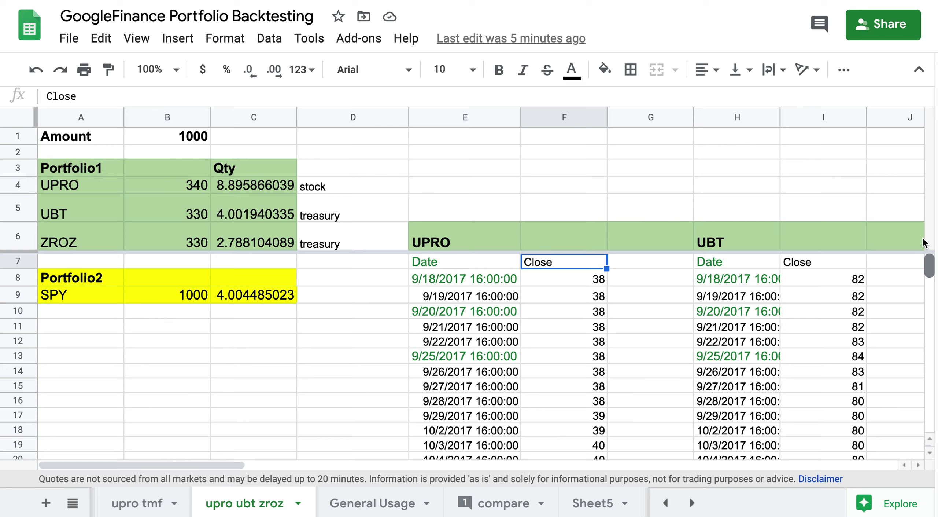
Step: Examine the GOOGLEFINANCE price-history formulas for UBT in H7, ZROZ in K7 and SPY in N7
click(766, 263)
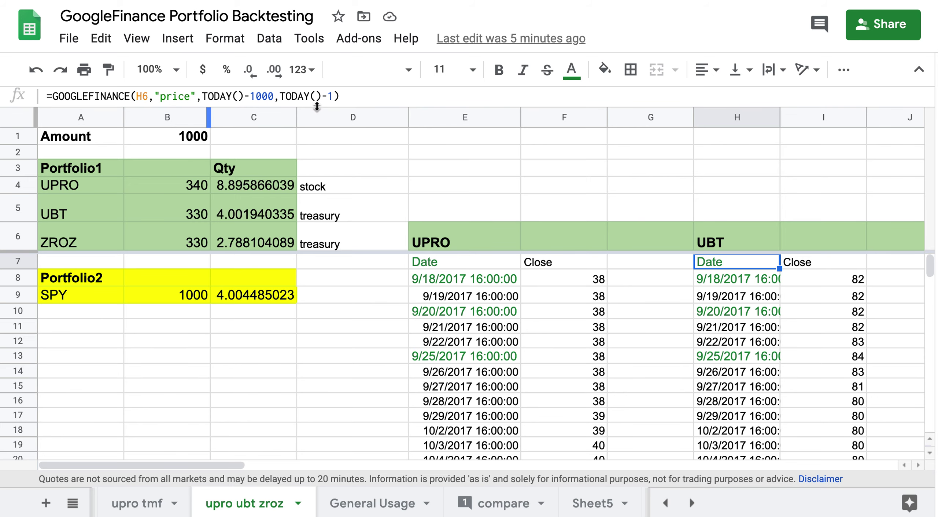
key(Right)
key(Right)
key(Right)
key(Right)
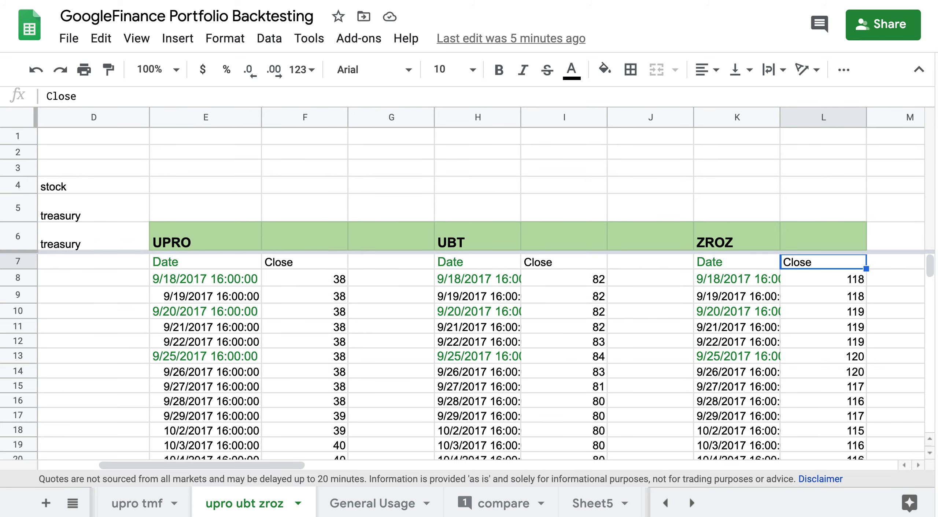
key(Left)
key(Right)
key(Right)
key(Right)
key(Right)
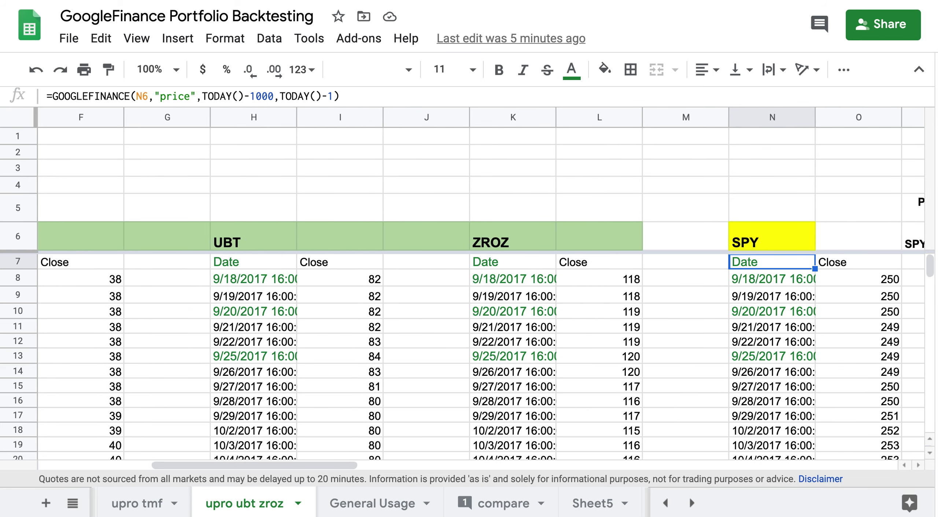
key(Left)
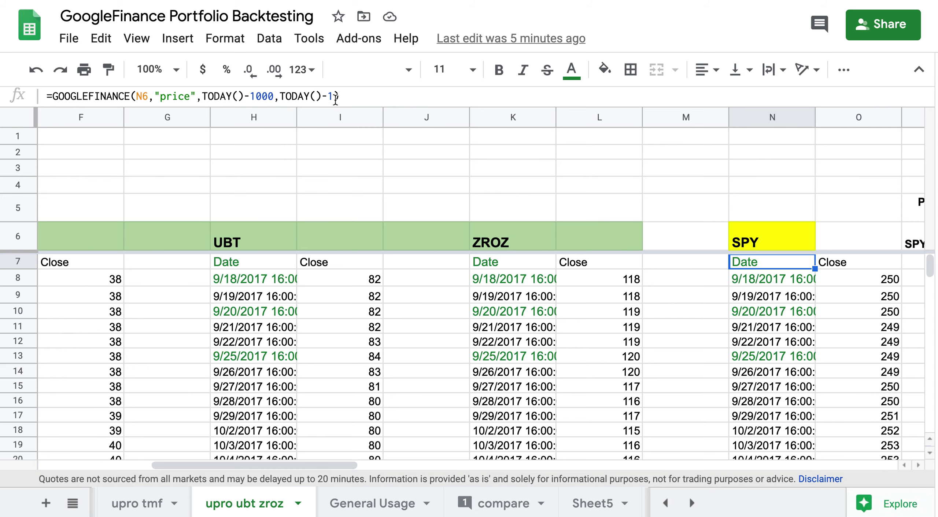
key(Right)
key(Right)
key(Right)
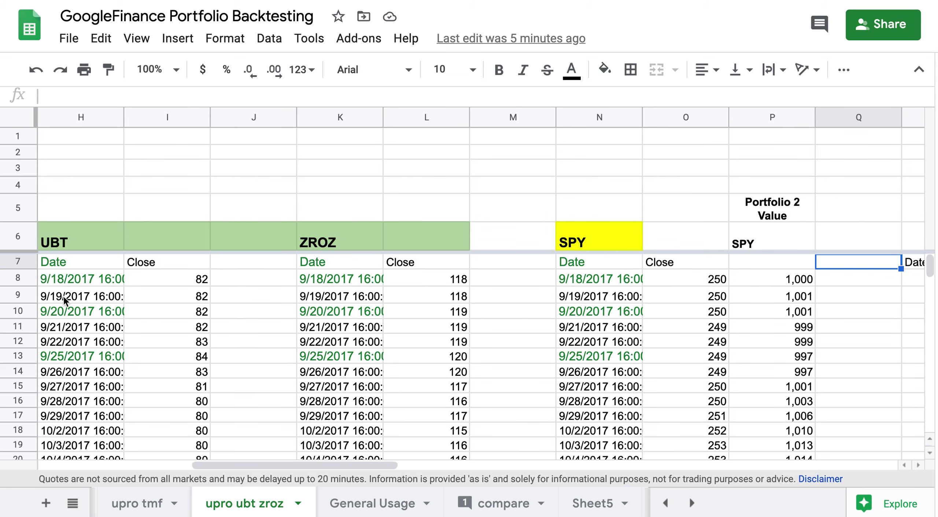
Step: Go back to the portfolio summary and review the total in B1, Portfolio1's amounts in B4:B6, and SPY's amount in B9
scroll(233, 345, left, 10)
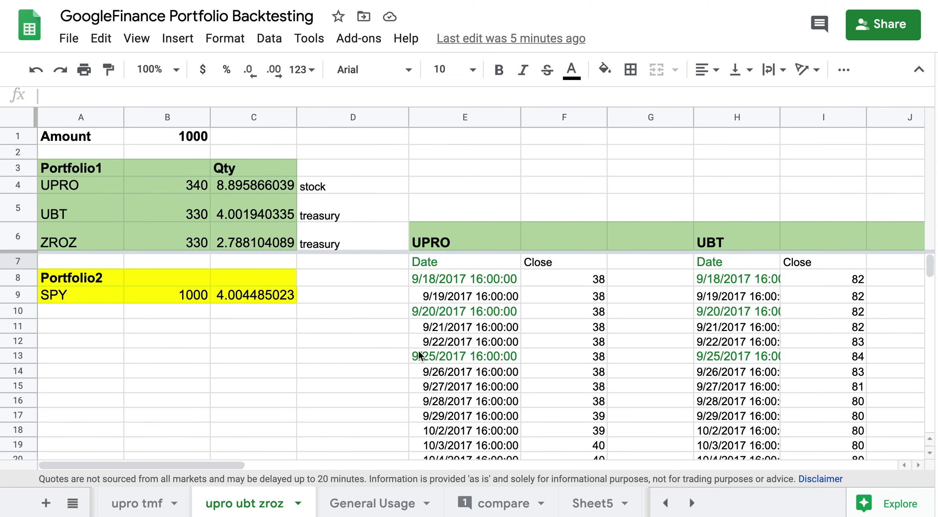
scroll(488, 350, right, 3)
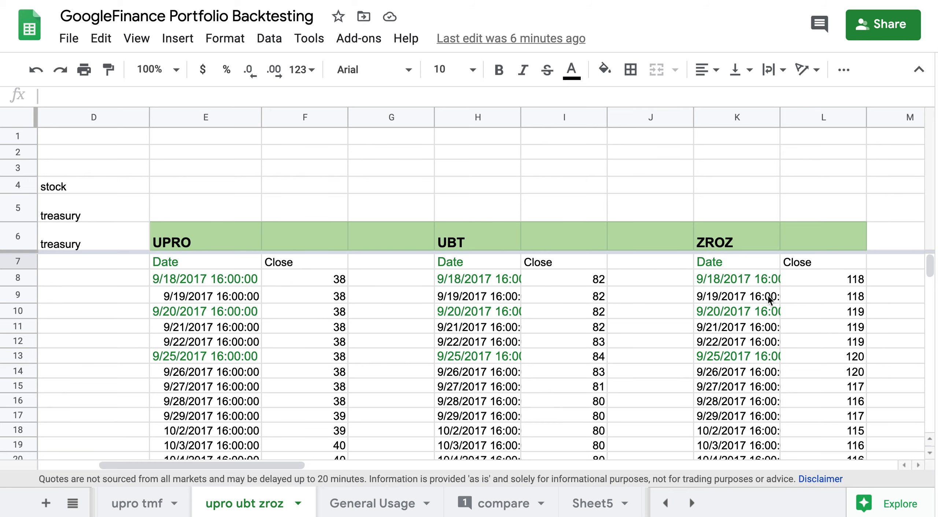
scroll(775, 296, left, 3)
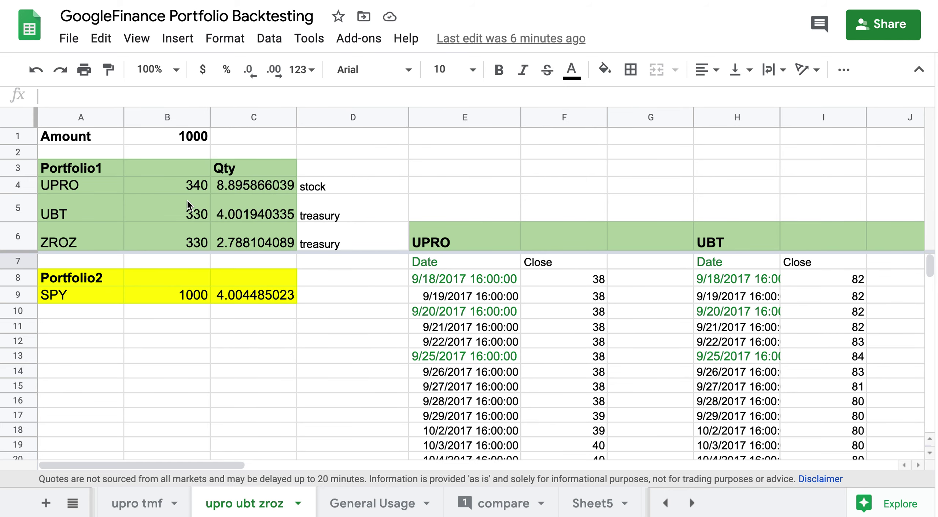
drag(173, 186, 173, 229)
click(186, 142)
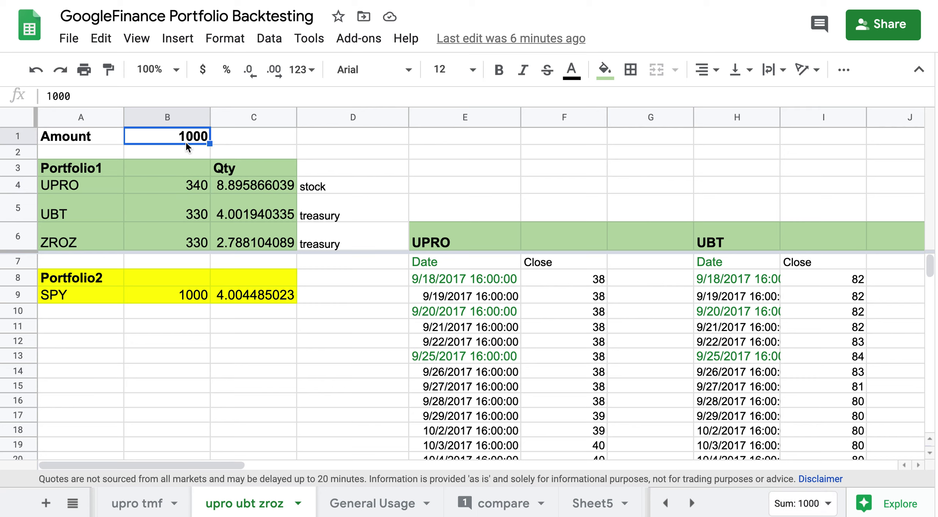
key(Down)
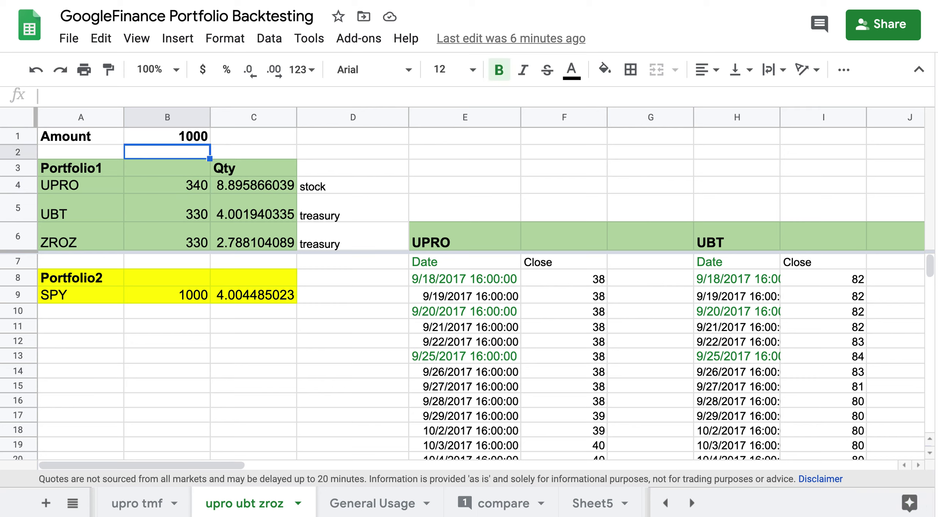
key(Down)
key(Down)
key(Down)
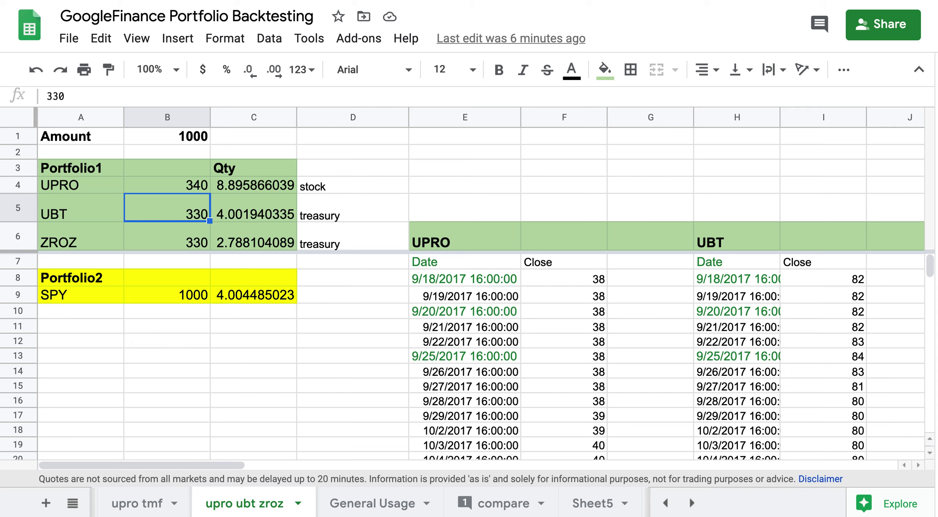
key(Down)
key(Down)
key(Down)
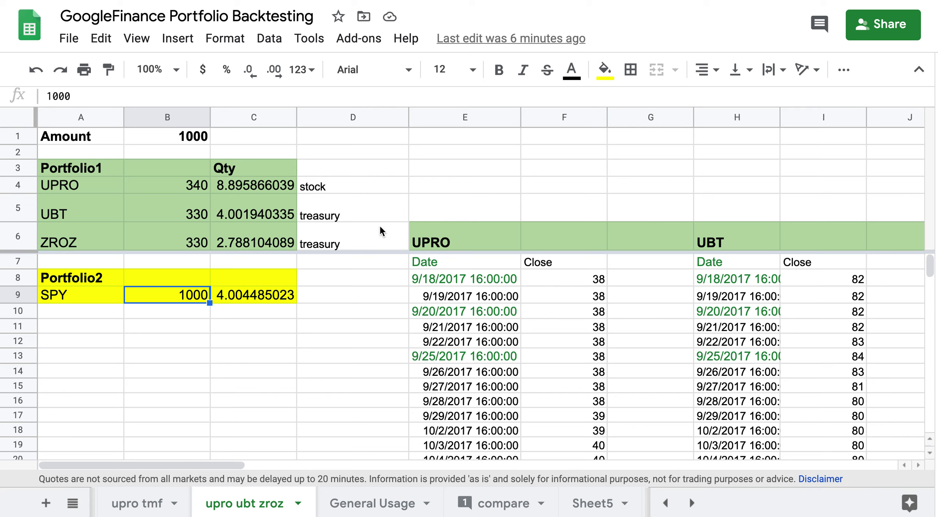
Step: Examine UPRO's quantity formula in C4 together with its first date in E8 and first closing price in F8
click(263, 184)
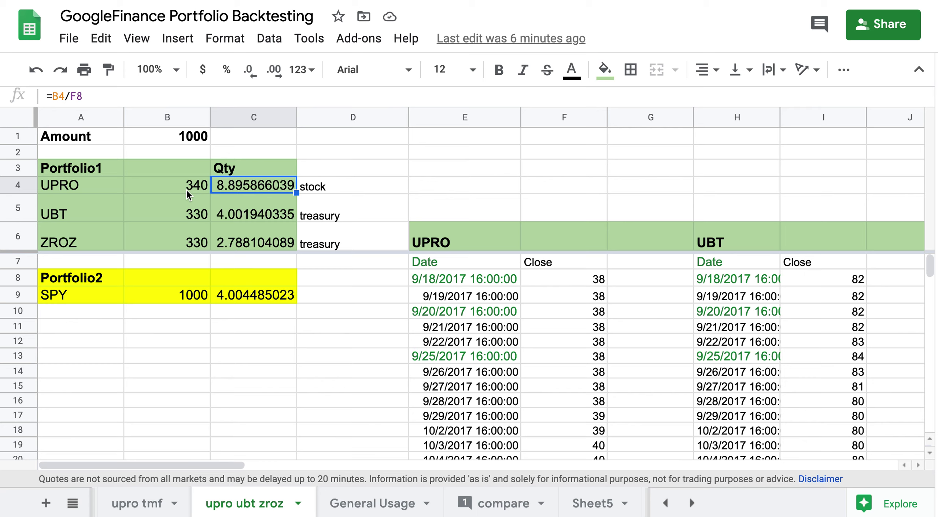
click(478, 284)
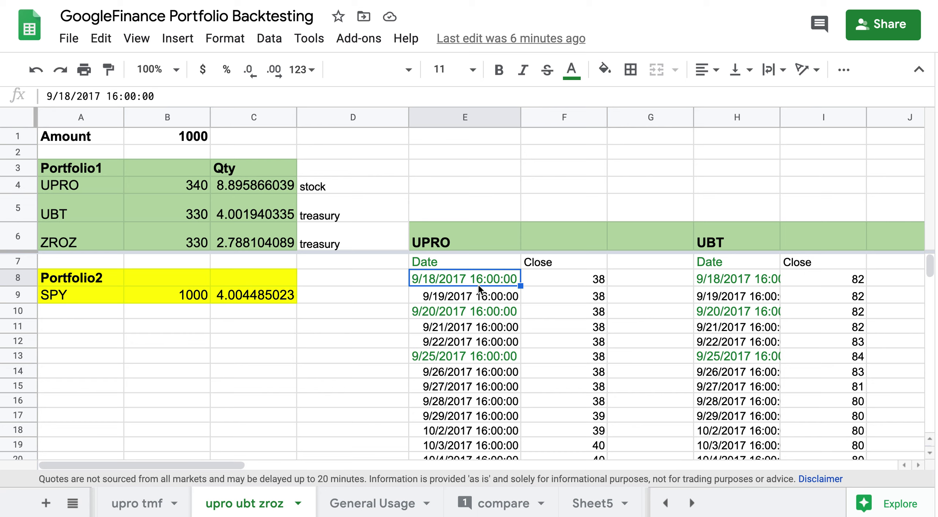
click(568, 288)
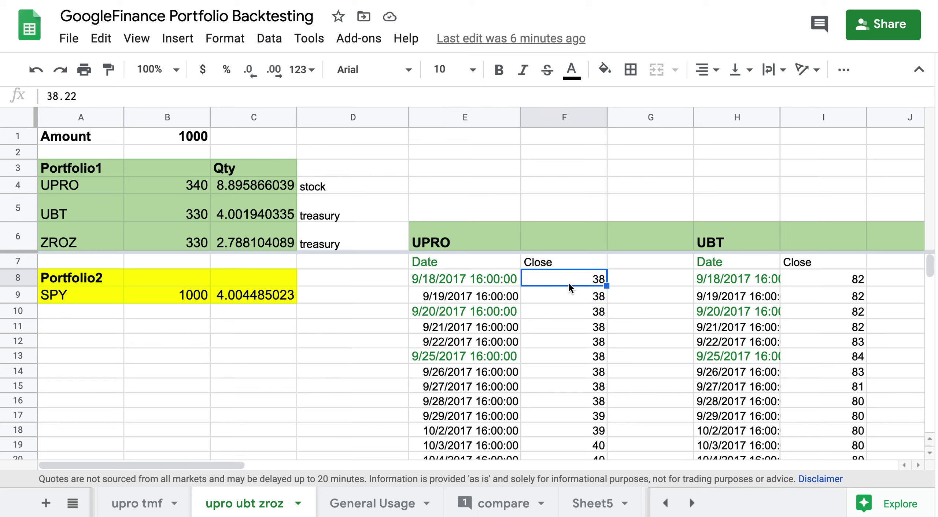
click(264, 189)
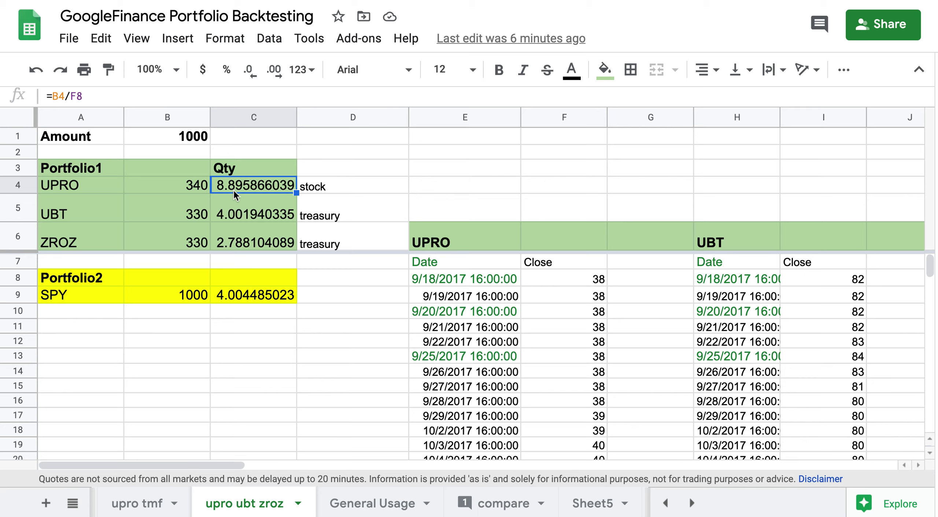
Step: Inspect the amounts and quantity formulas for UBT in row 5 and ZROZ in row 6
click(165, 217)
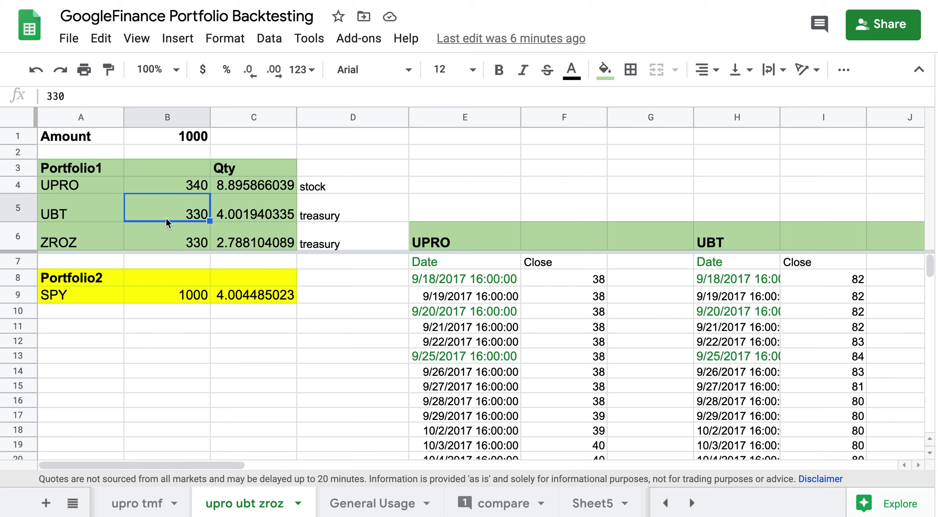
click(229, 219)
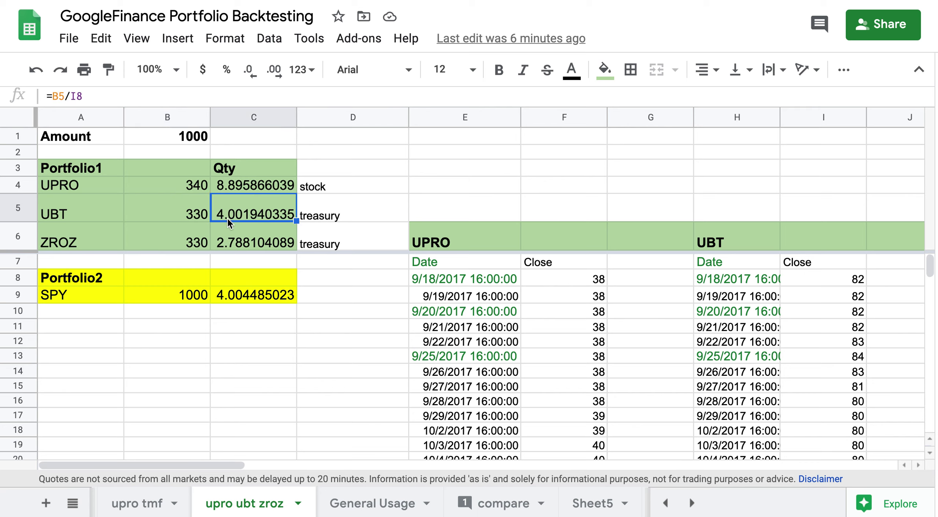
click(161, 232)
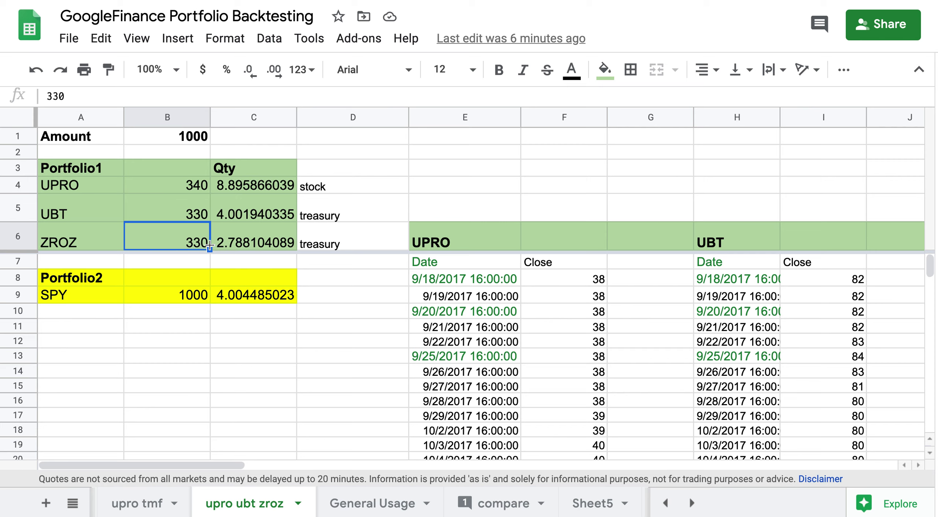
click(224, 242)
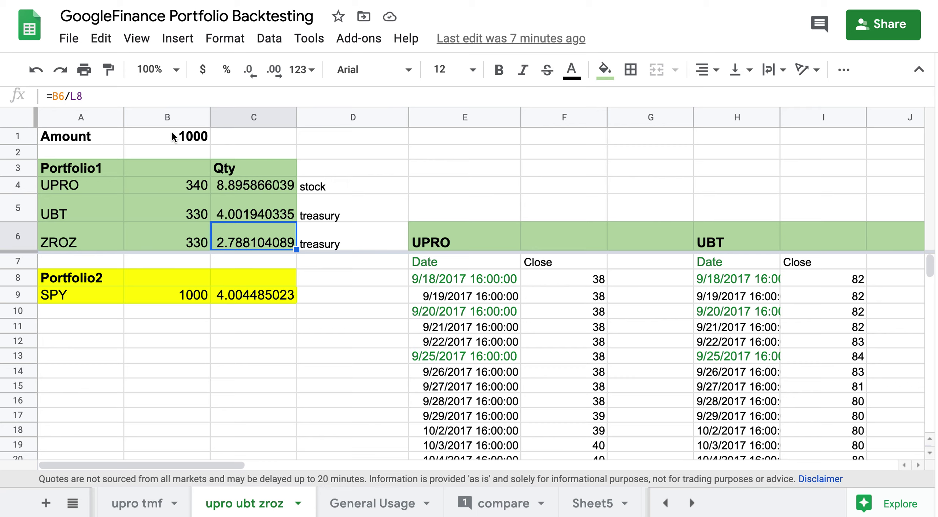
Step: Review the total in B1, UPRO's quantity in C4, and the first-day dates and closing prices across row 8 through SPY in O8
click(186, 139)
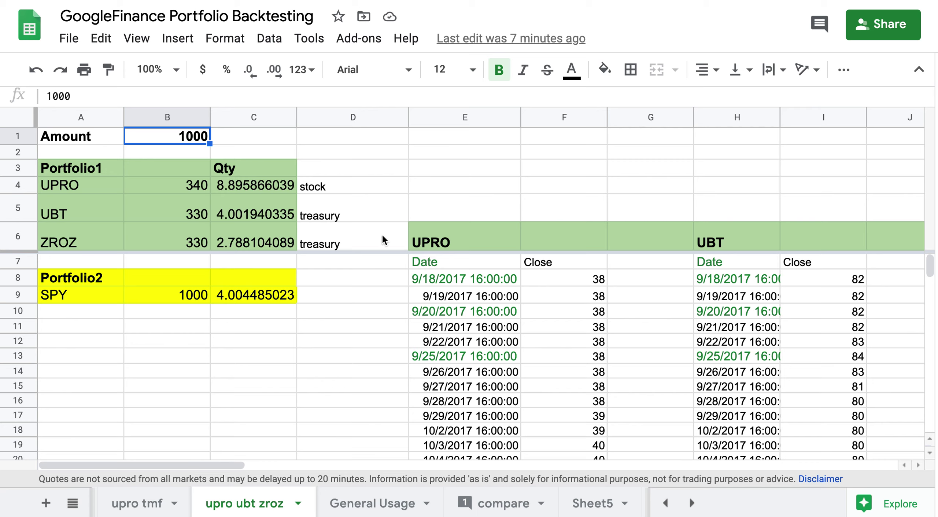
click(261, 178)
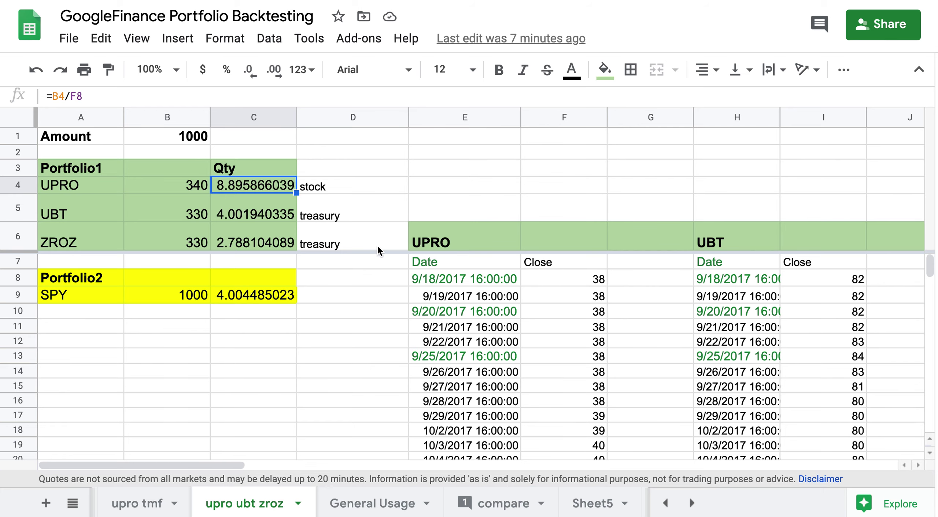
click(610, 285)
key(Right)
key(Right)
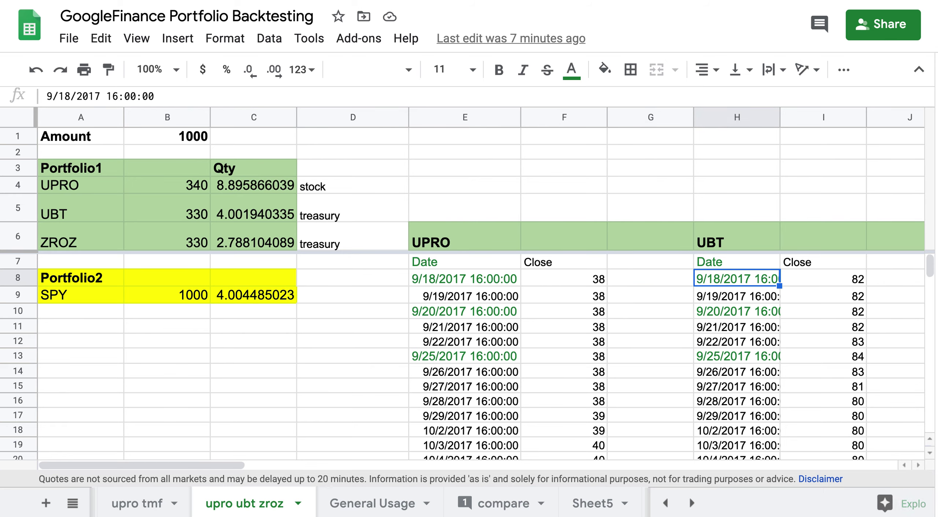
key(Right)
key(Right)
key(Right)
key(Right)
key(Right)
key(Right)
key(Right)
key(Right)
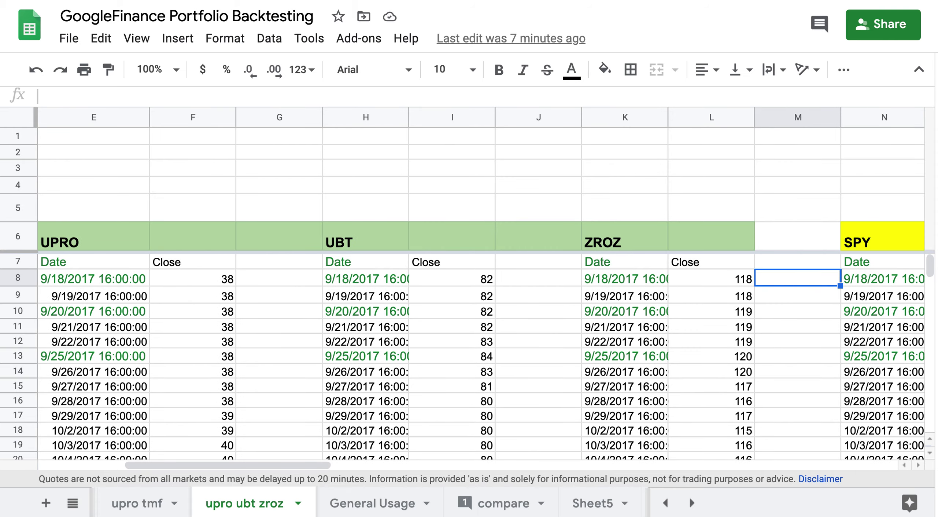
key(Left)
key(Left)
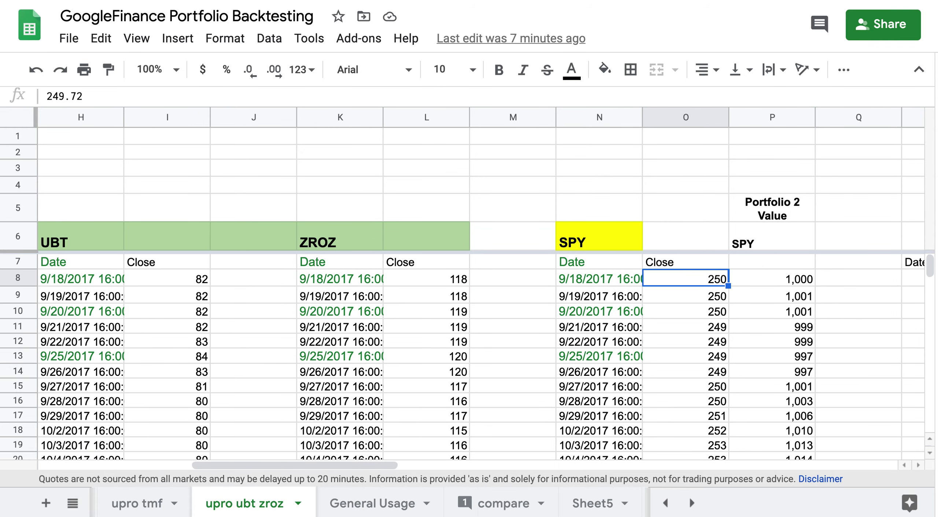
scroll(453, 306, left, 10)
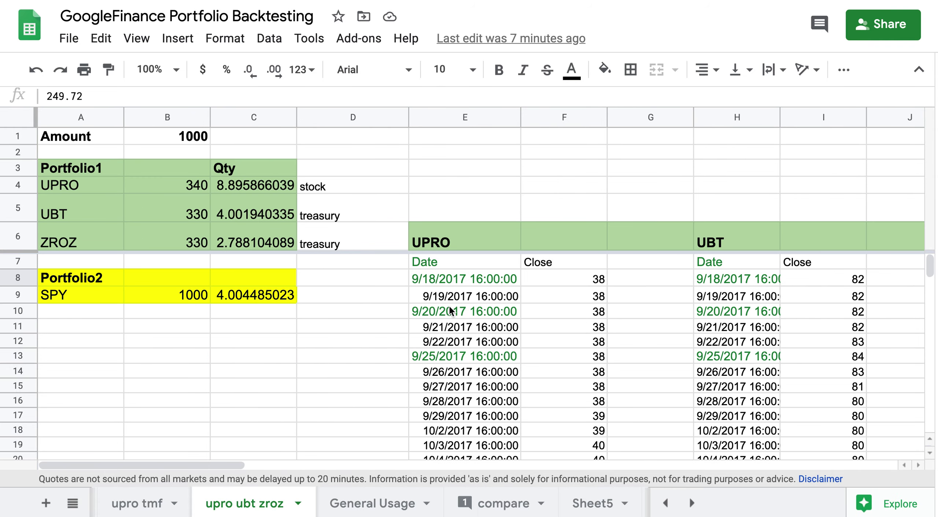
Step: Inspect SPY's quantity in C9 and trace the dates and closing prices across row 9 through O9
click(247, 298)
key(Right)
key(Right)
key(Right)
key(Right)
key(Right)
key(Right)
key(Right)
key(Right)
key(Right)
key(Right)
key(Right)
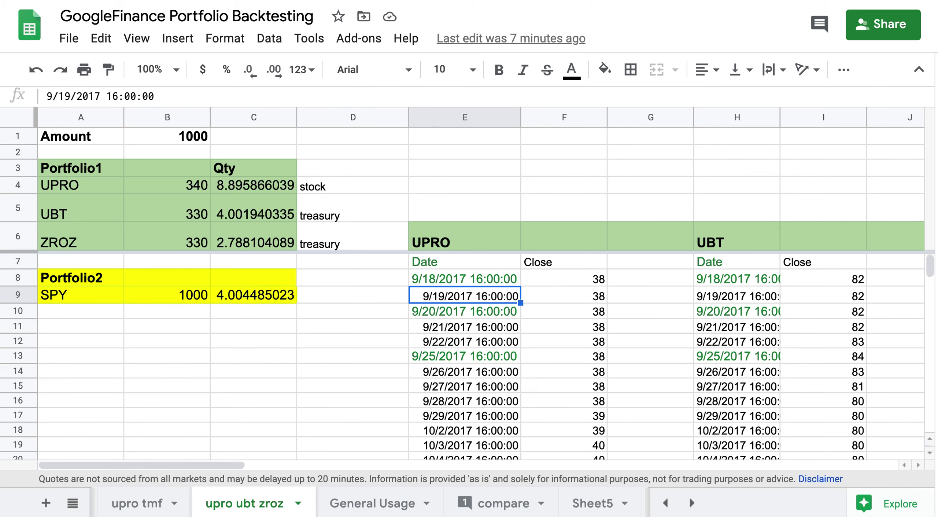
key(Right)
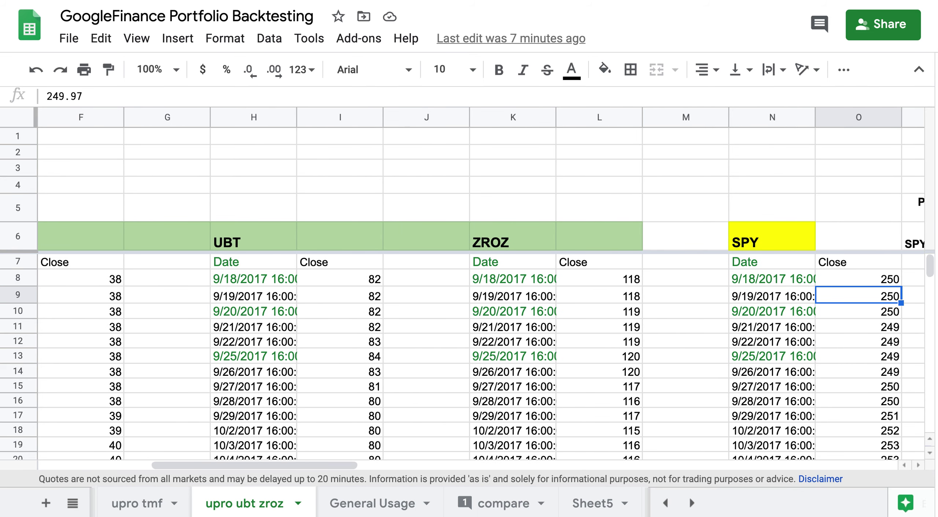
Step: Trace row 8 from SPY's portfolio value through the Portfolio 1 value columns to the two return percentages in X8 and Y8
key(Up)
key(Right)
key(Right)
key(Right)
key(Right)
key(Right)
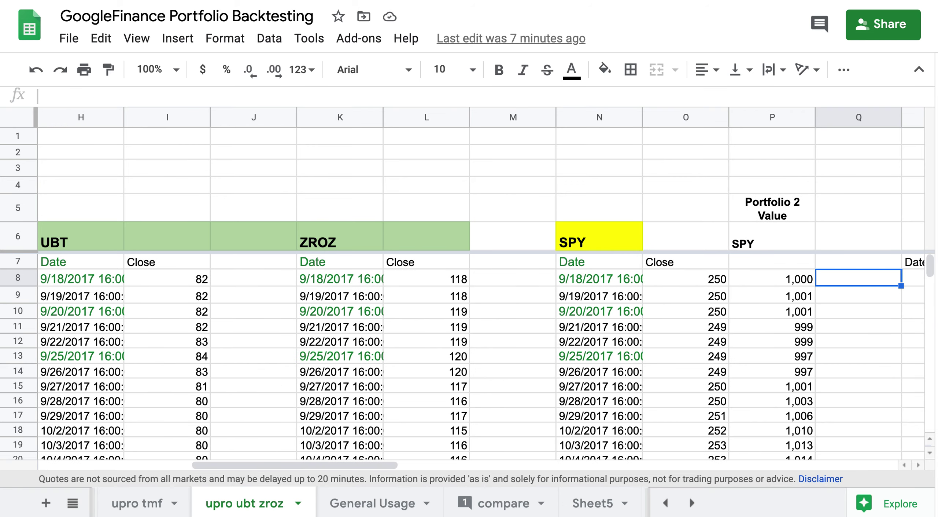
key(Right)
key(Right)
key(Right)
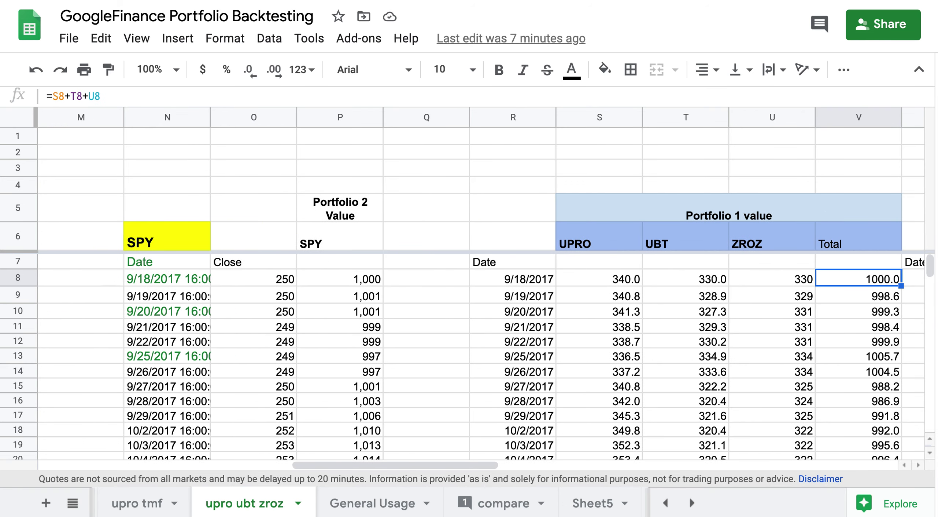
key(Right)
key(Right)
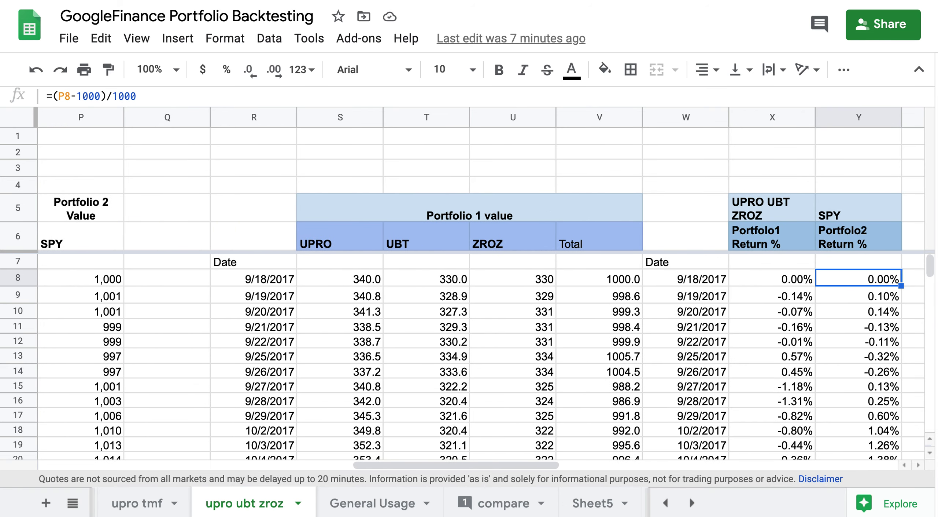
key(Right)
key(Right)
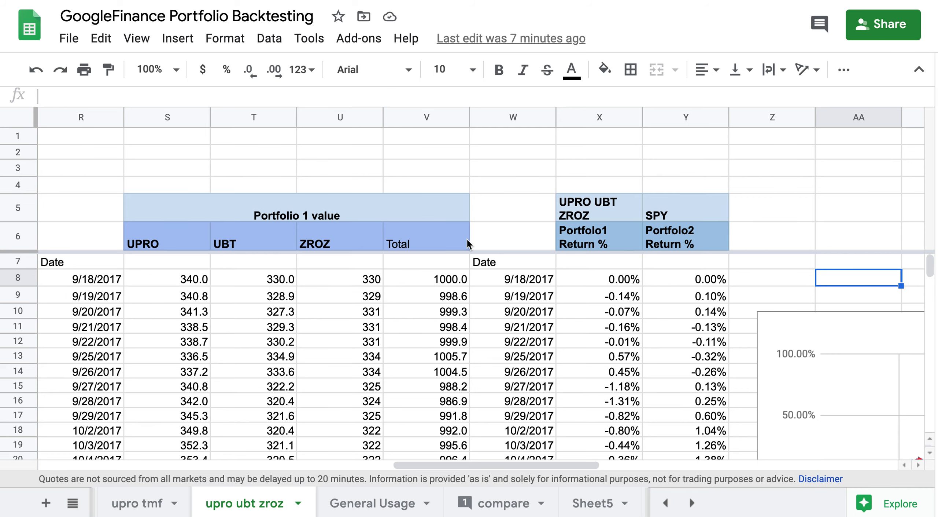
Step: Examine UPRO's value formula in S8 together with the quantity in C4 that it multiplies
scroll(306, 245, left, 2)
click(341, 277)
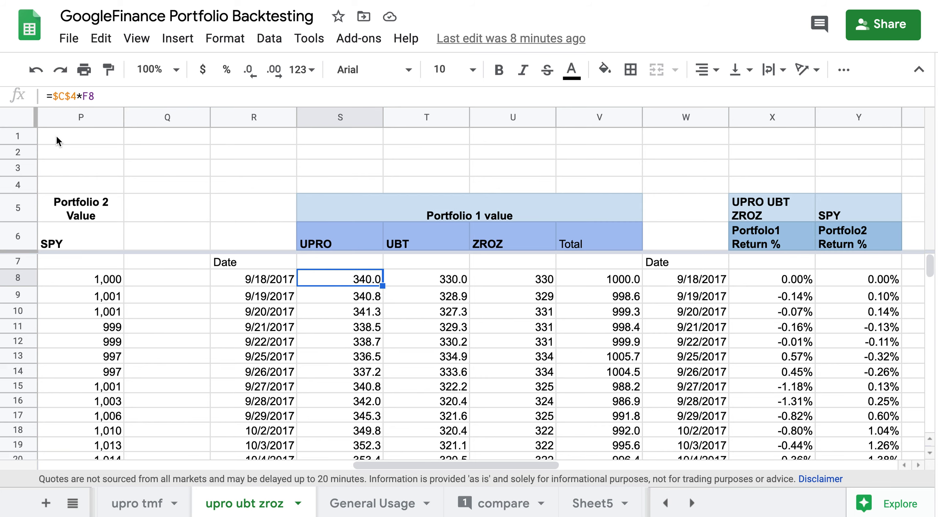
scroll(172, 259, left, 5)
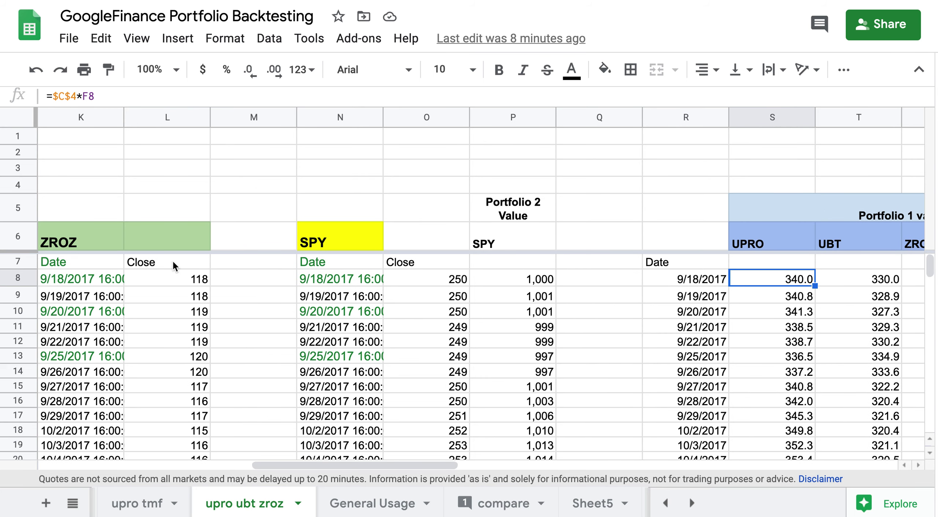
scroll(172, 259, left, 10)
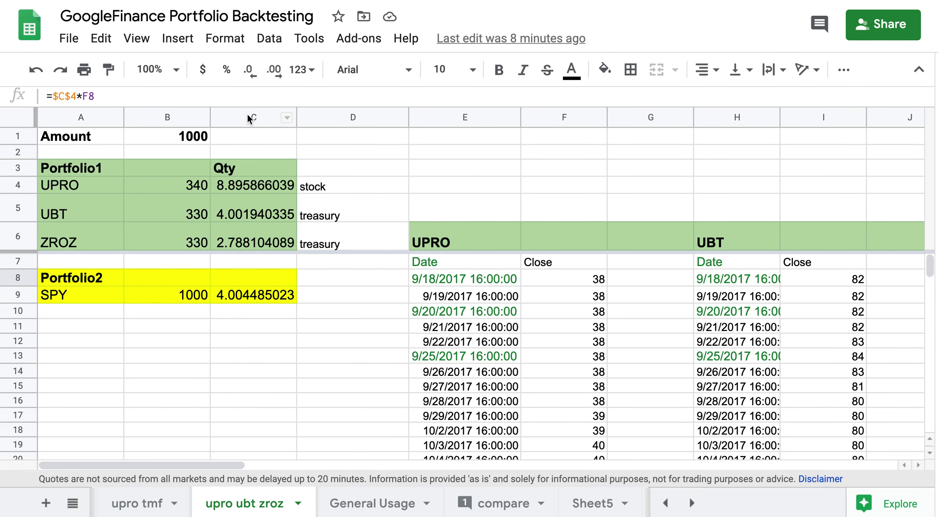
click(253, 186)
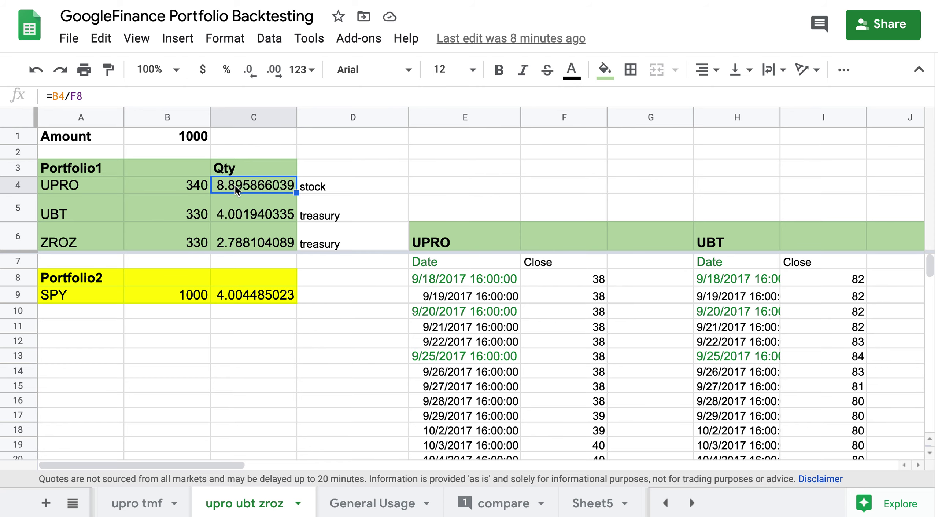
scroll(721, 308, right, 10)
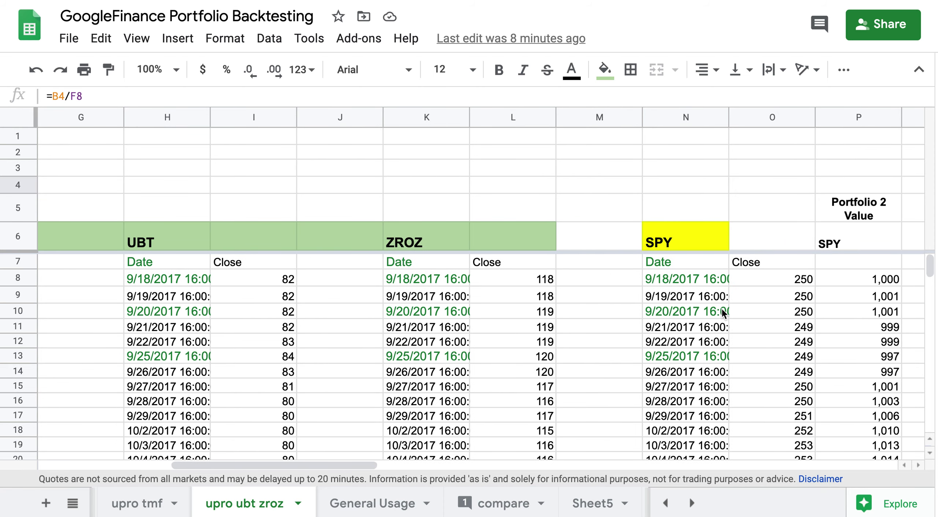
scroll(704, 282, right, 2)
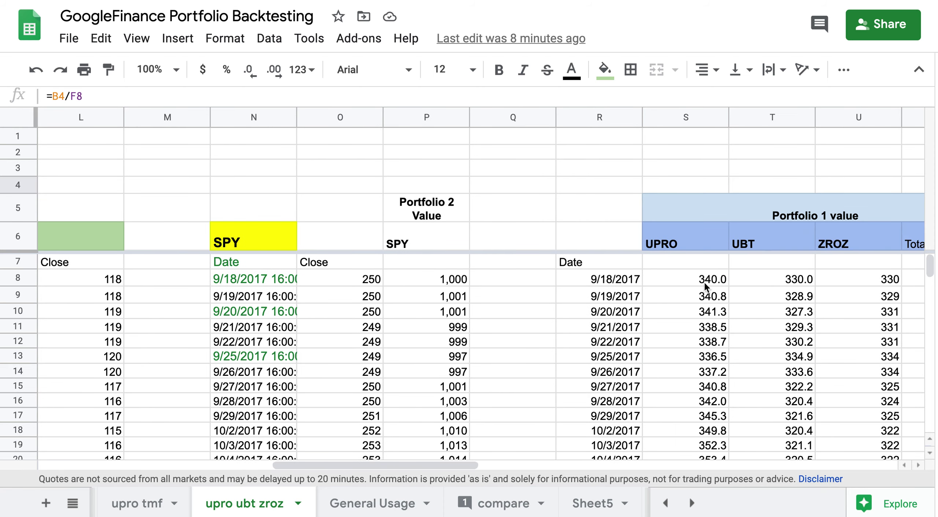
click(705, 281)
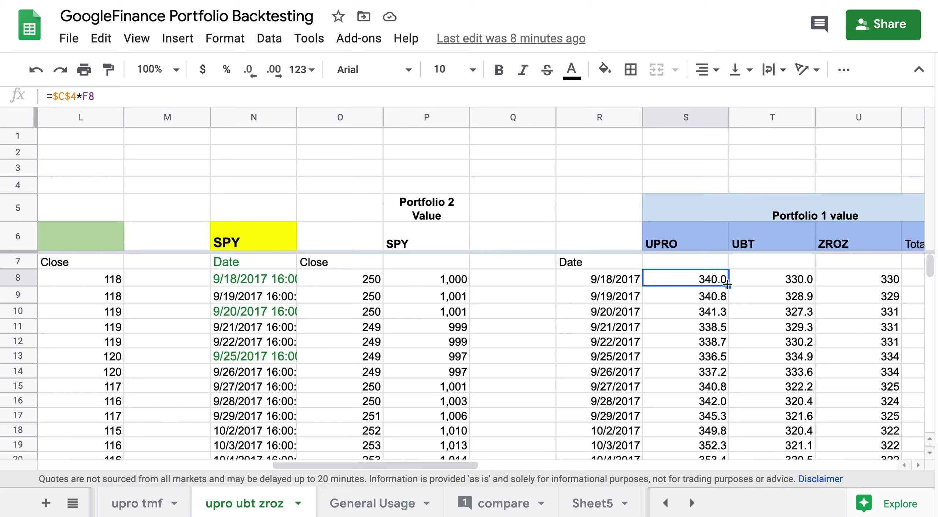
Step: Check UPRO's value formulas down to S12 against the fixed quantity in C4 and the daily closing prices in column F
key(Down)
key(Down)
key(Down)
key(Down)
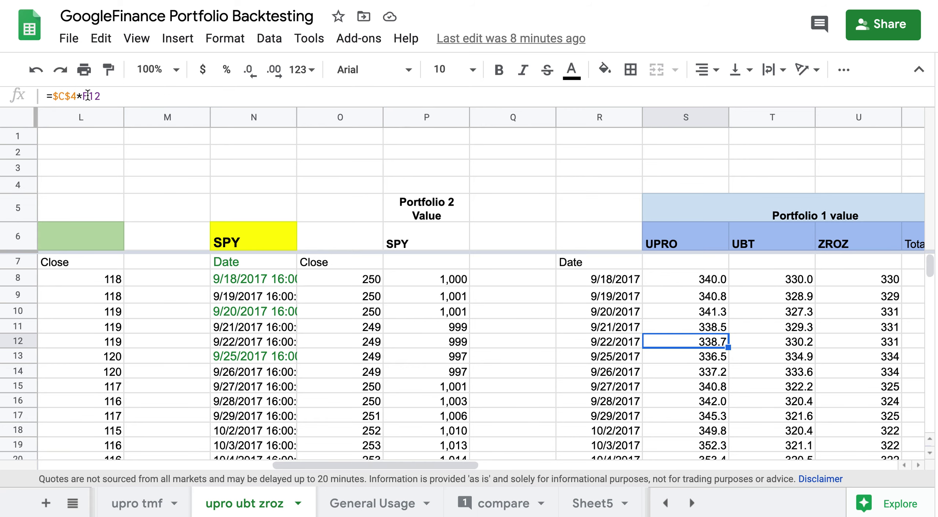
scroll(203, 302, left, 5)
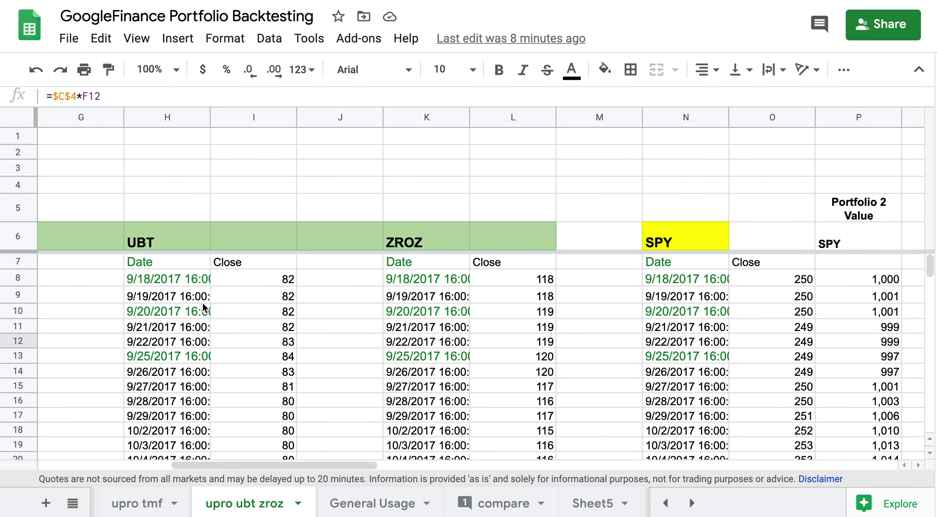
scroll(357, 304, left, 4)
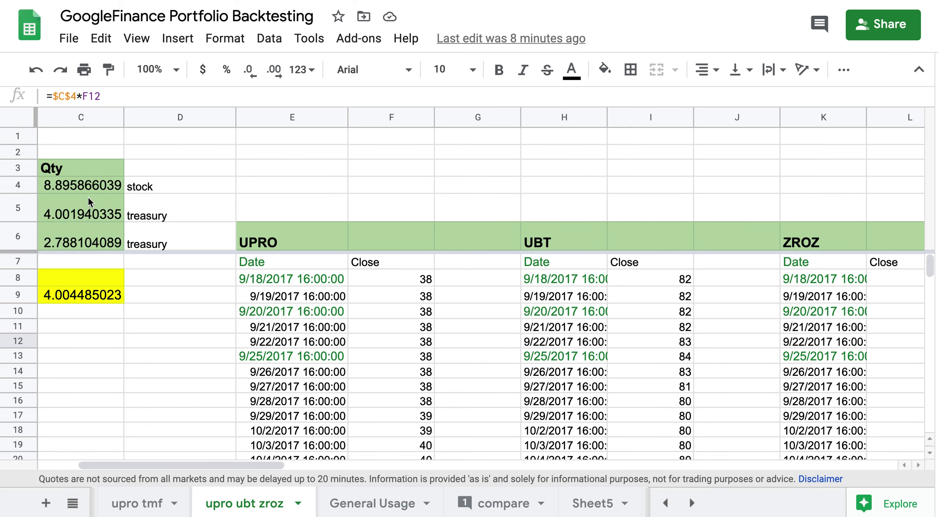
scroll(391, 281, right, 15)
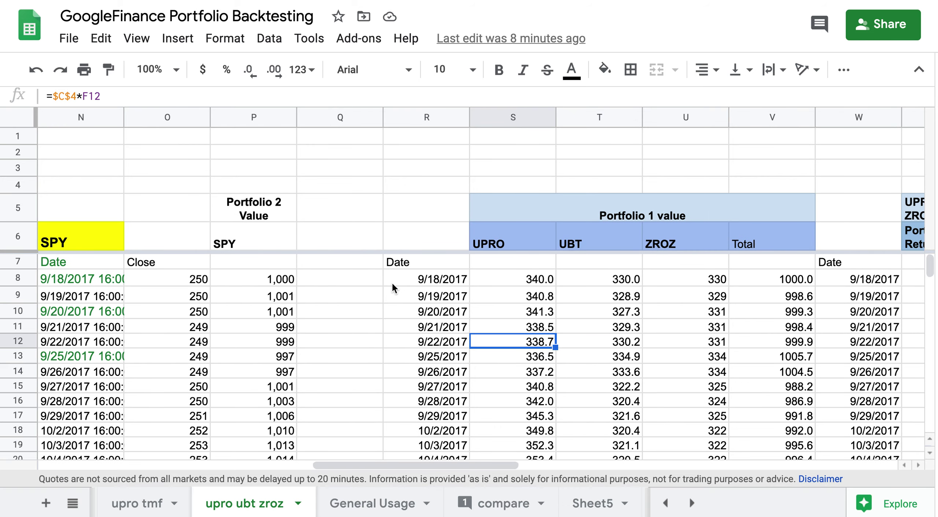
Step: Inspect the first-day value formulas for UPRO, UBT and ZROZ in S8:U8, the total in V8, and the date reference in W8
click(543, 281)
key(Right)
key(Right)
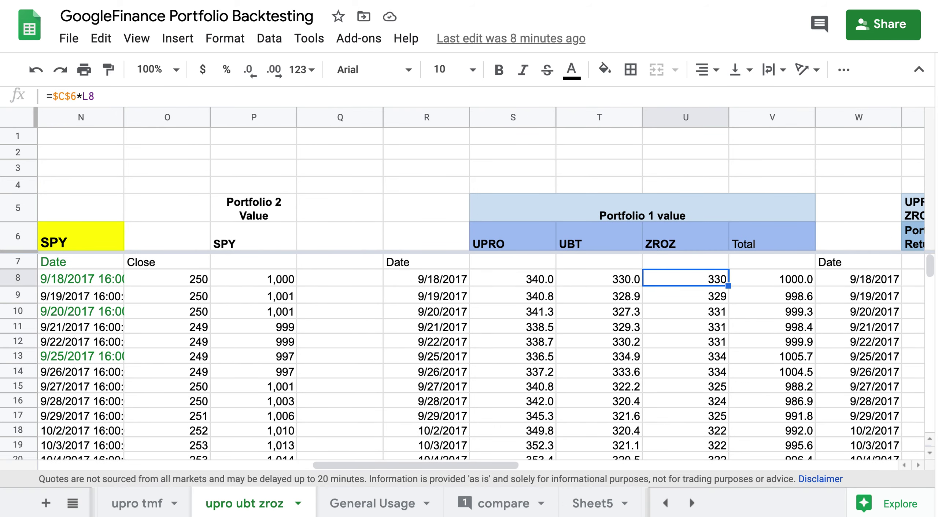
key(Right)
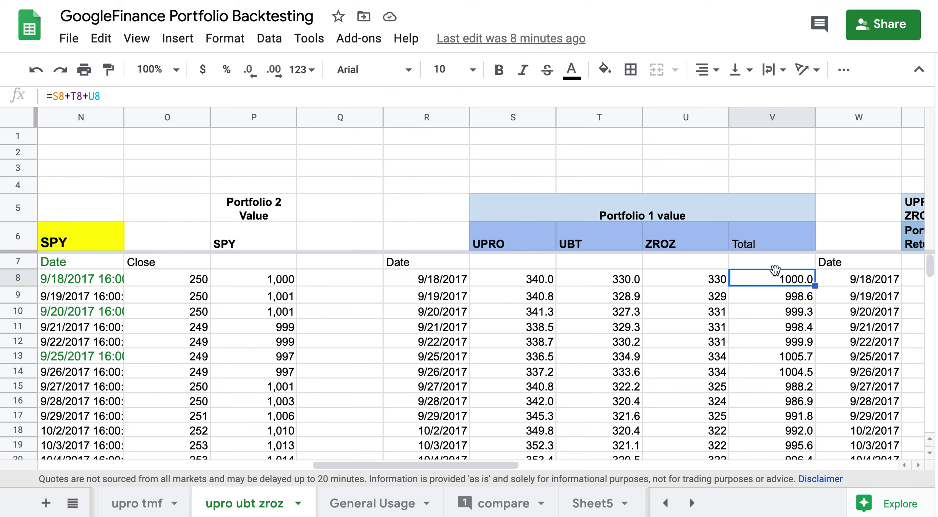
key(Right)
key(Right)
key(Right)
key(Right)
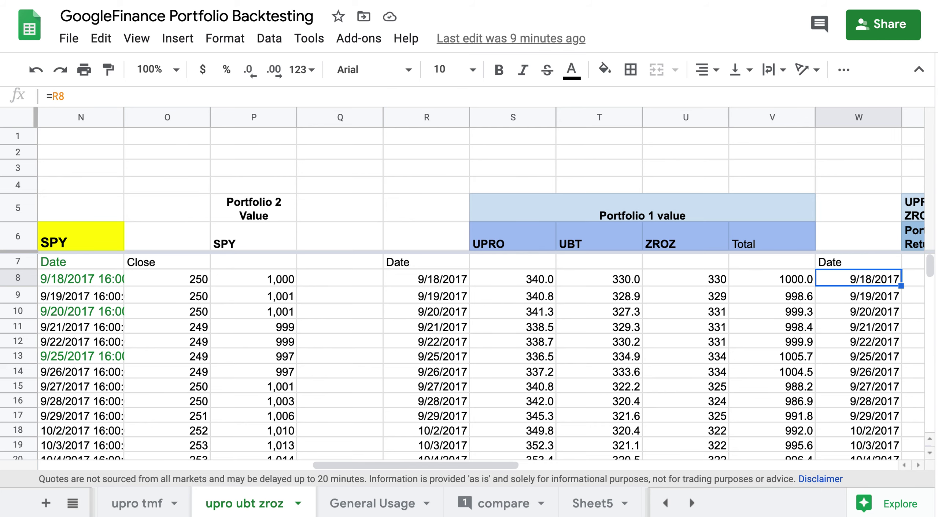
Step: Review UBT's value formula in T8 and compare the Portfolio 1 total in V8 with the return formula in X8
key(Left)
key(Left)
key(Left)
key(Left)
key(Left)
key(Left)
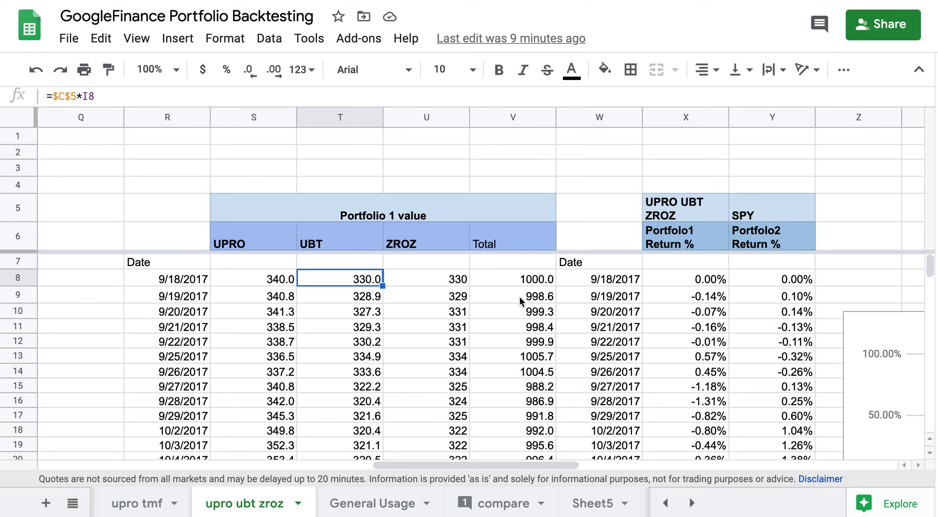
click(528, 283)
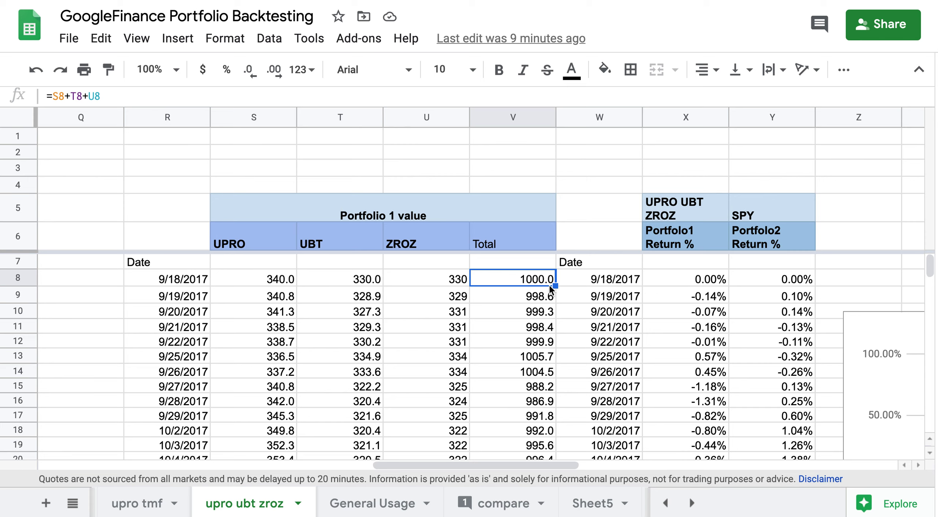
click(699, 283)
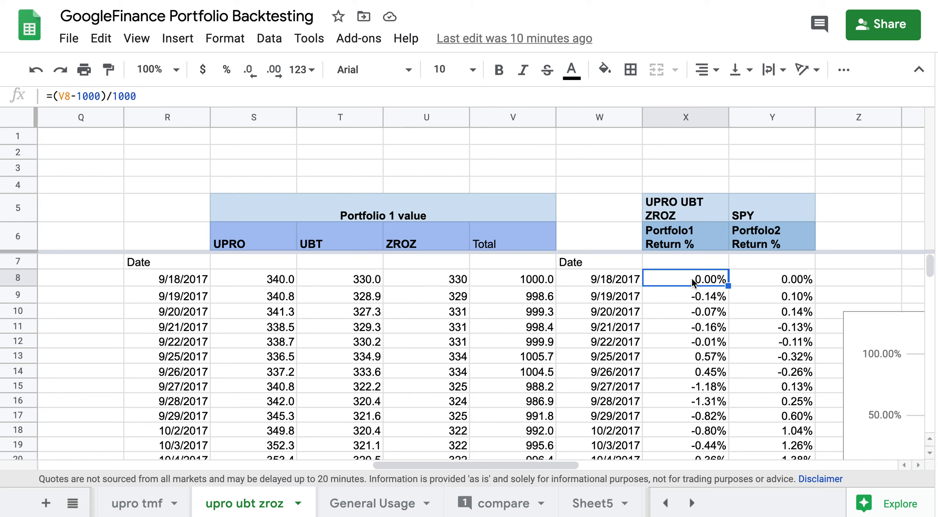
click(541, 285)
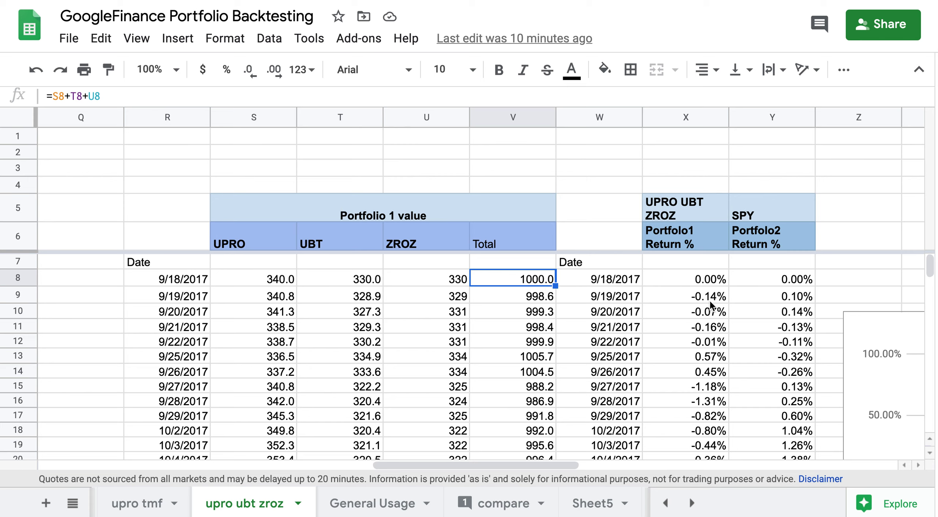
Step: Examine the Portfolio 1 return percentage formulas from X8 down to X17 and go back to the first row
click(695, 285)
key(Down)
key(Down)
key(Down)
key(Down)
key(Down)
key(Down)
key(Down)
key(Down)
key(Down)
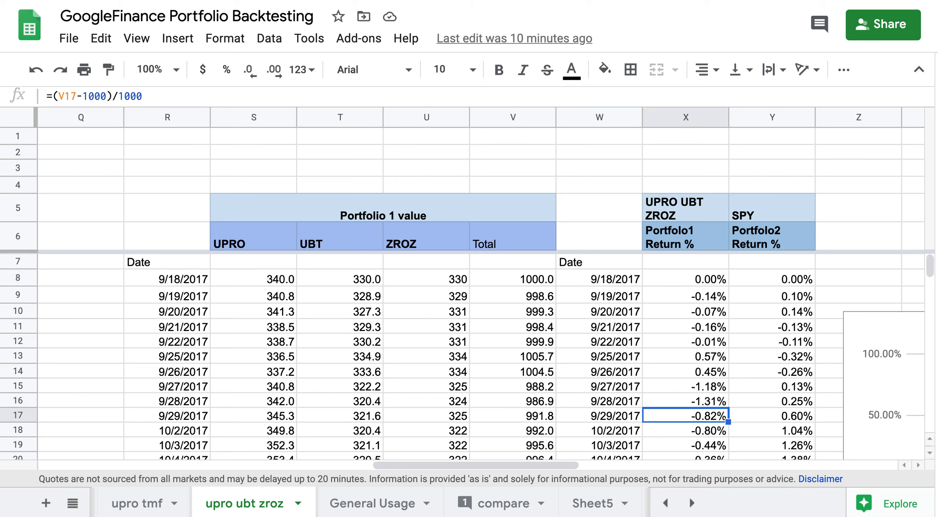
key(Up)
key(Up)
key(Up)
key(Up)
key(Up)
key(Up)
key(Up)
key(Up)
key(Up)
Step: Inspect SPY's return percentage formulas in column Y from row 8 down to row 12
key(Right)
key(Down)
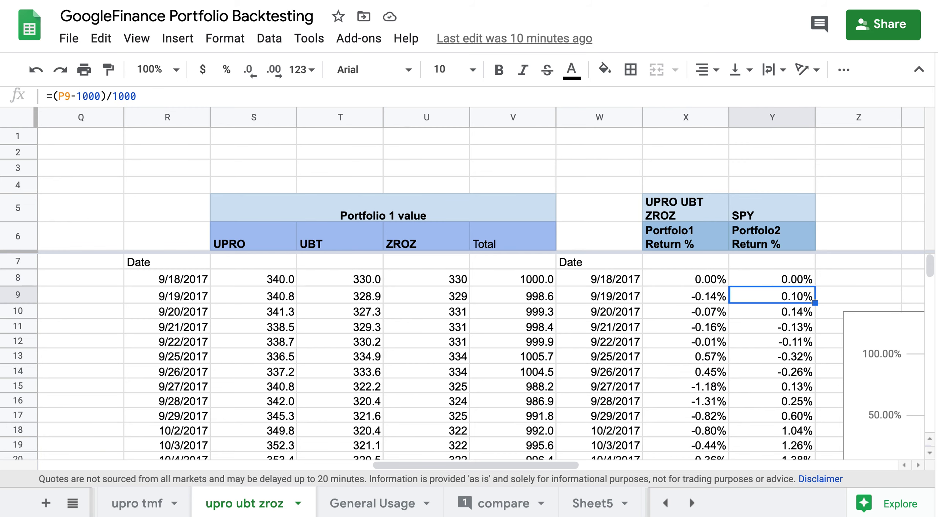
key(Down)
key(Down)
key(Down)
Step: Follow the Portfolio 2 return percentages from Y8 down to Y22 alongside the return comparison chart
scroll(477, 294, right, 3)
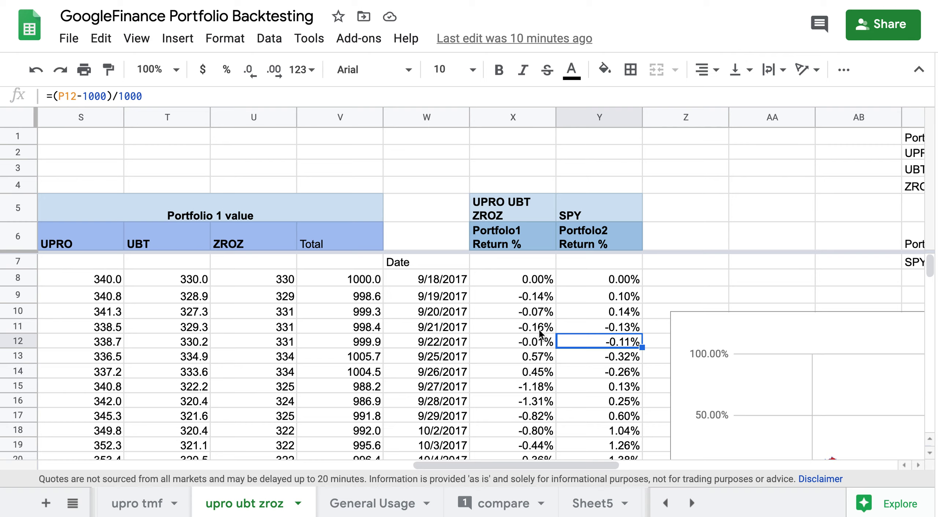
click(616, 282)
key(Down)
key(Down)
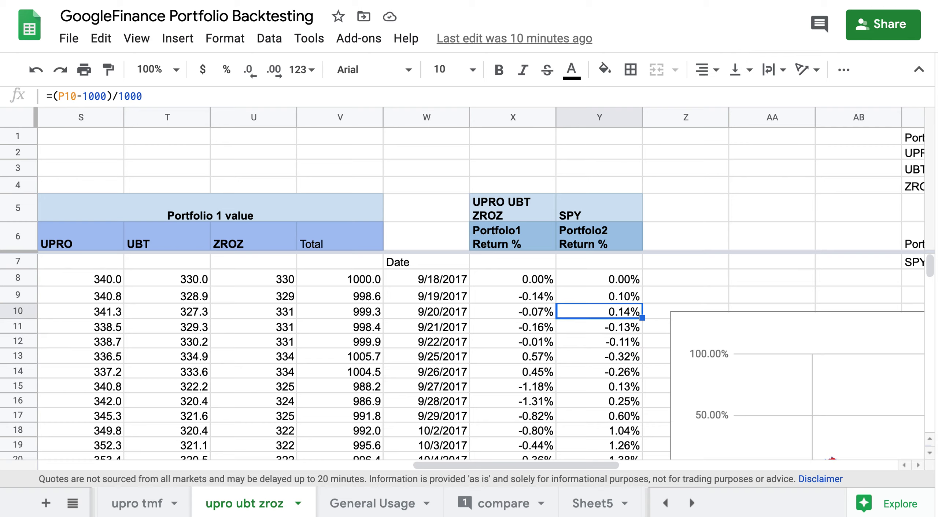
key(Down)
key(Down)
key(Down)
key(Down)
key(Down)
key(Down)
key(Down)
key(Down)
key(Down)
key(Down)
key(Down)
key(Down)
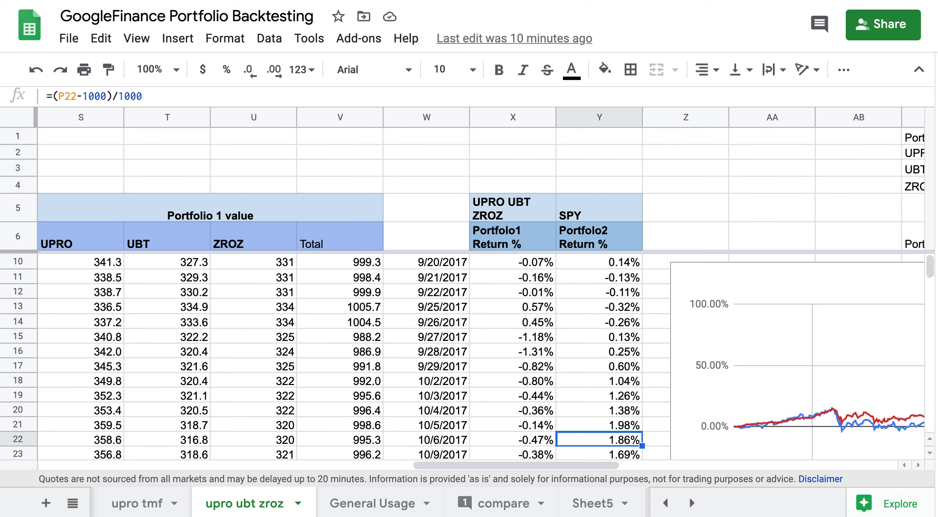
Step: Step through SPY's return percentage formulas in column Y from row 22 down to row 34
key(Down)
key(Down)
key(Down)
key(Down)
key(Down)
key(Down)
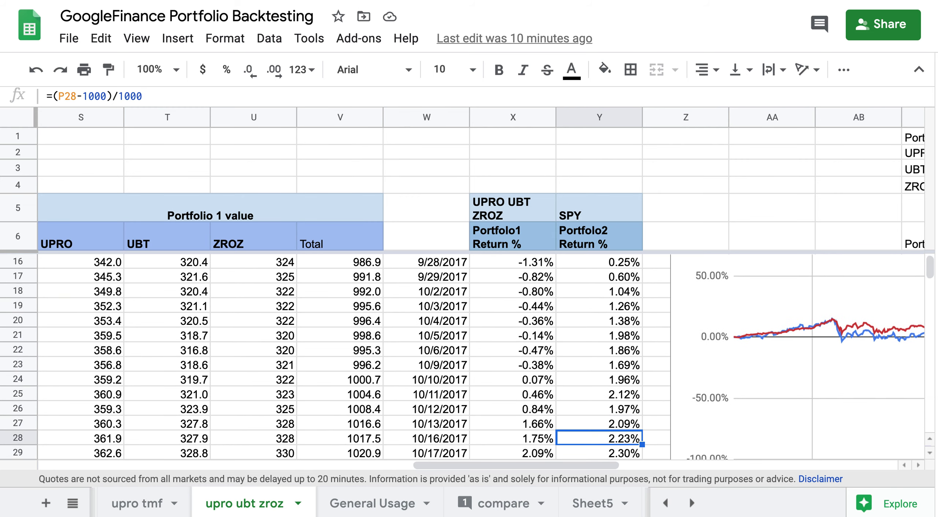
key(Down)
key(Down)
key(Down)
key(Down)
key(Down)
key(Down)
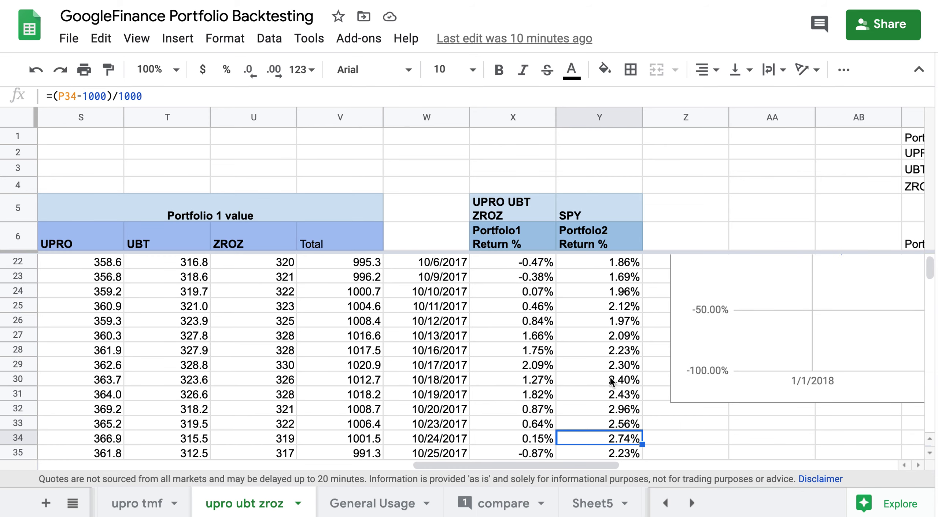
Step: Scan the daily Portfolio 1 values and both return percentage columns from late October 2017 through February 2018
scroll(611, 381, down, 5)
scroll(611, 381, down, 2)
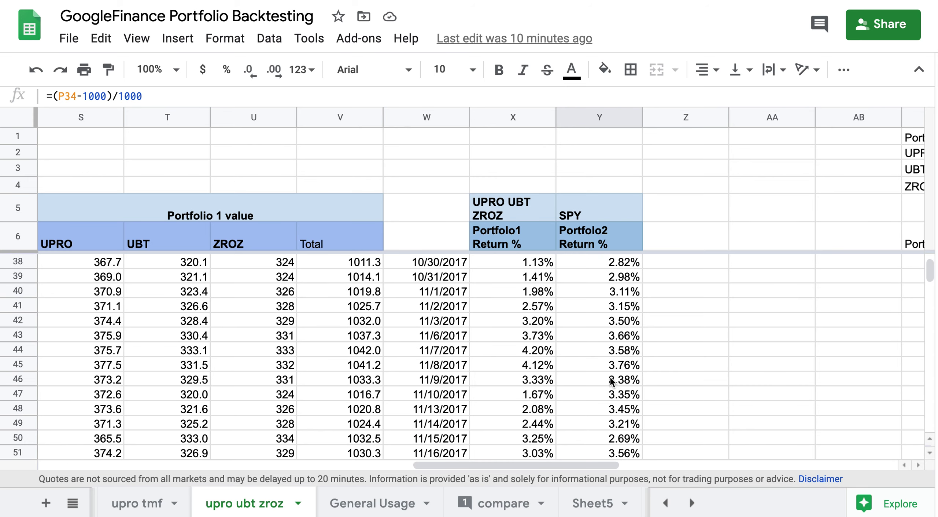
scroll(611, 381, down, 5)
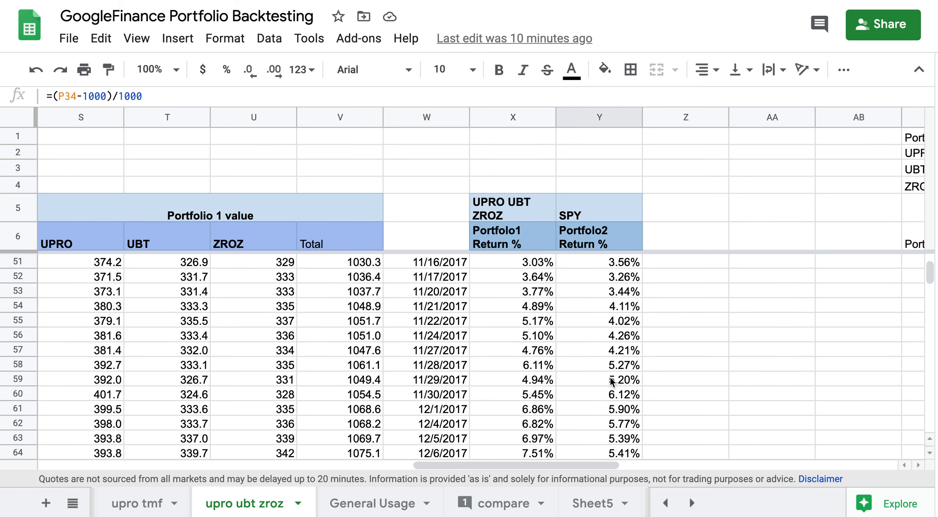
scroll(611, 381, down, 5)
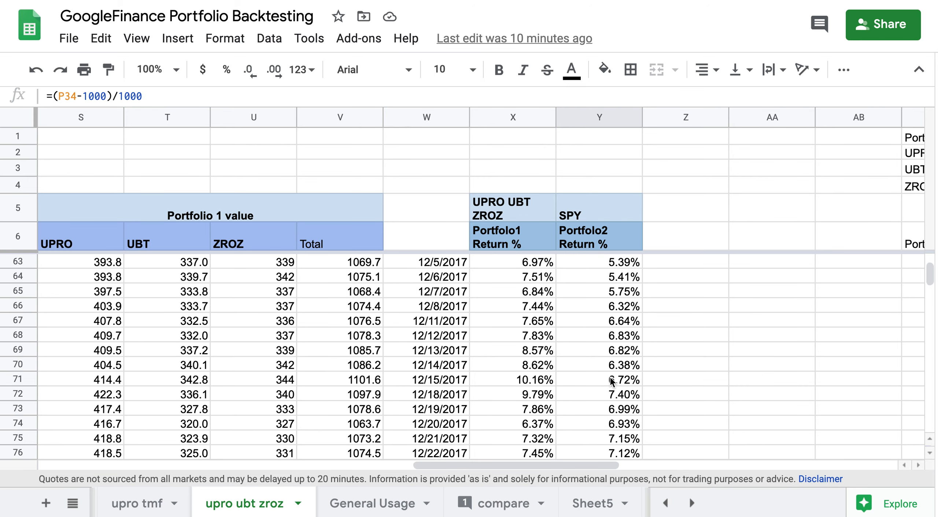
scroll(611, 381, down, 10)
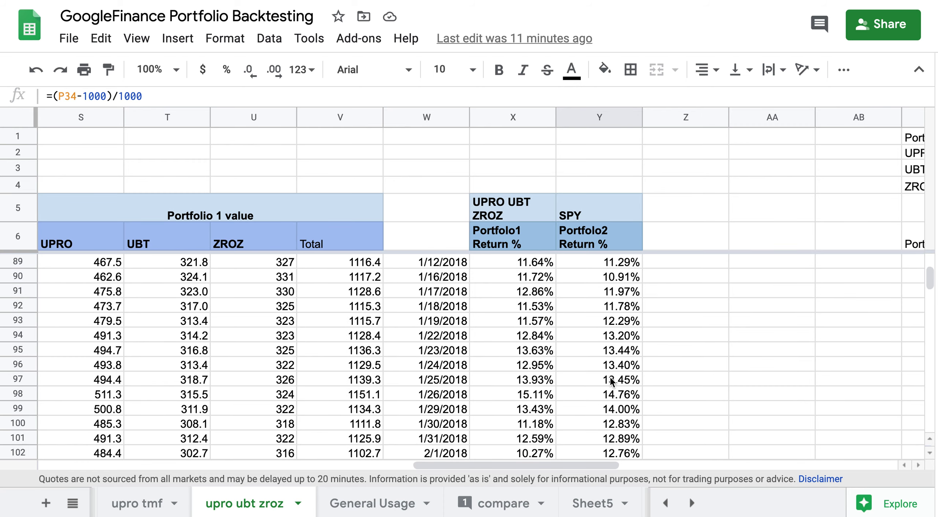
scroll(611, 381, down, 5)
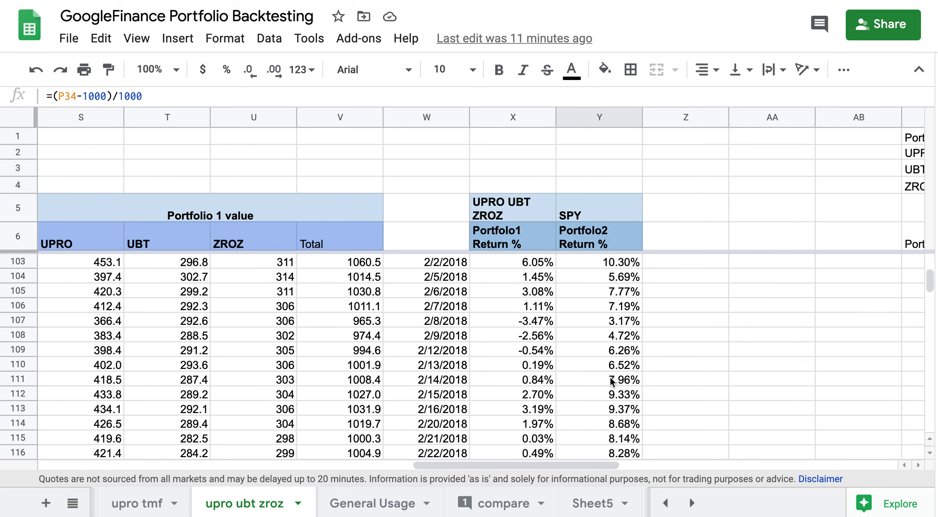
Step: Return to the comparison chart near the portfolio allocations and examine the two return lines
scroll(611, 381, up, 20)
drag(930, 262, 880, 258)
scroll(834, 300, right, 3)
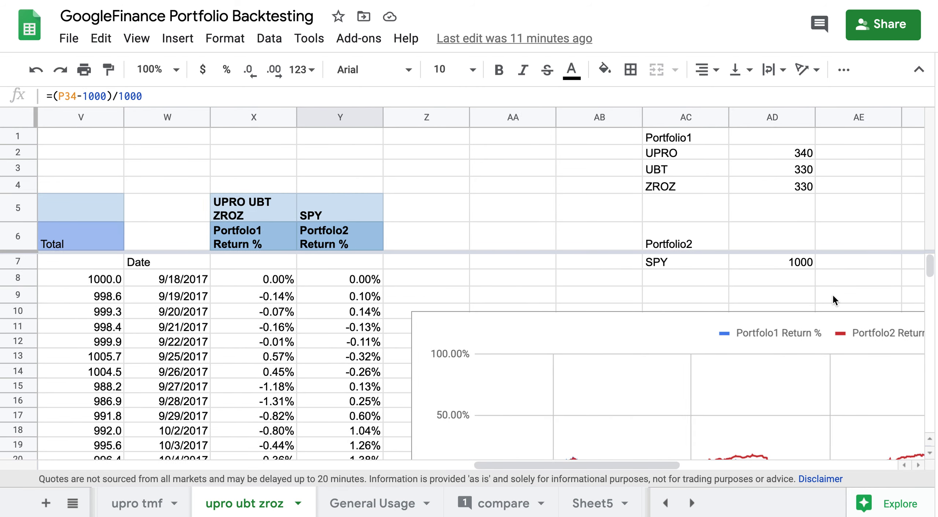
scroll(835, 300, right, 3)
scroll(835, 300, down, 3)
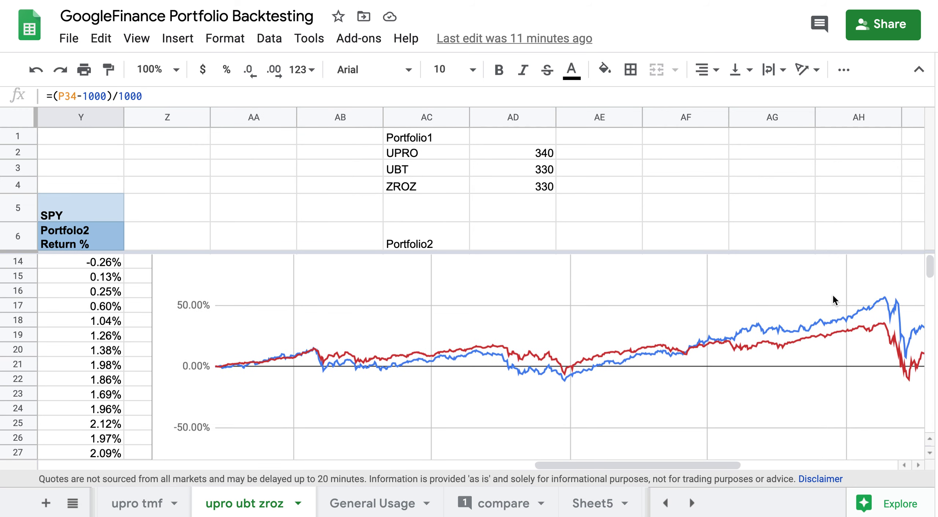
scroll(835, 300, up, 1)
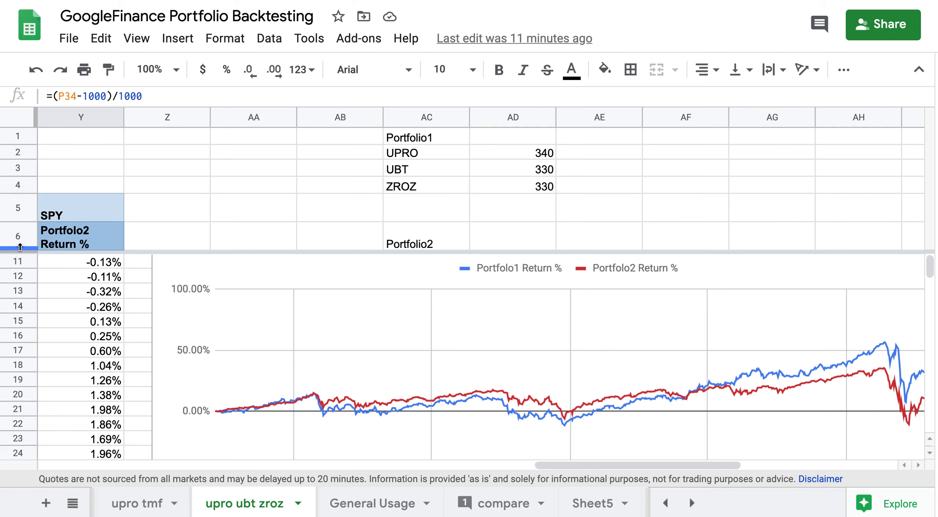
scroll(220, 300, down, 2)
scroll(220, 299, up, 1)
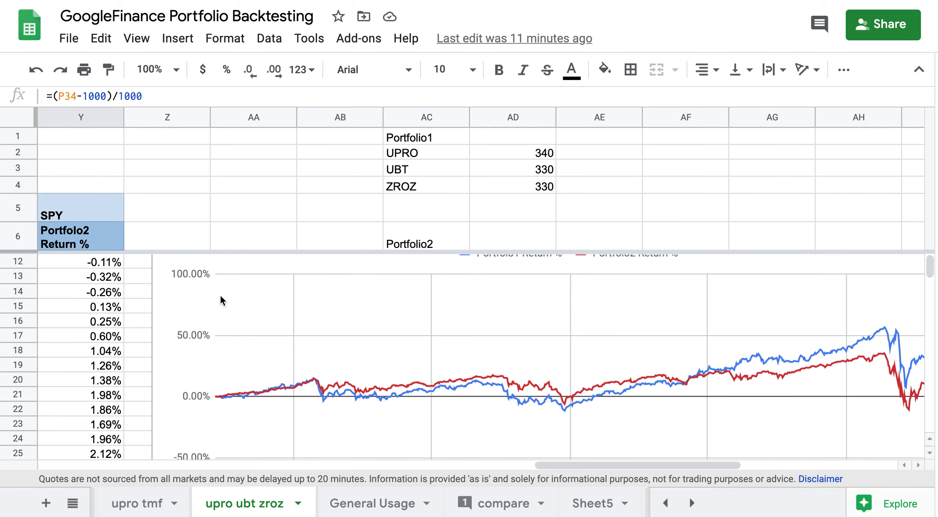
Step: Zoom the page out so the whole return comparison chart fits in view below the Portfolio 1 allocations
key(ctrl+minus)
key(ctrl+minus)
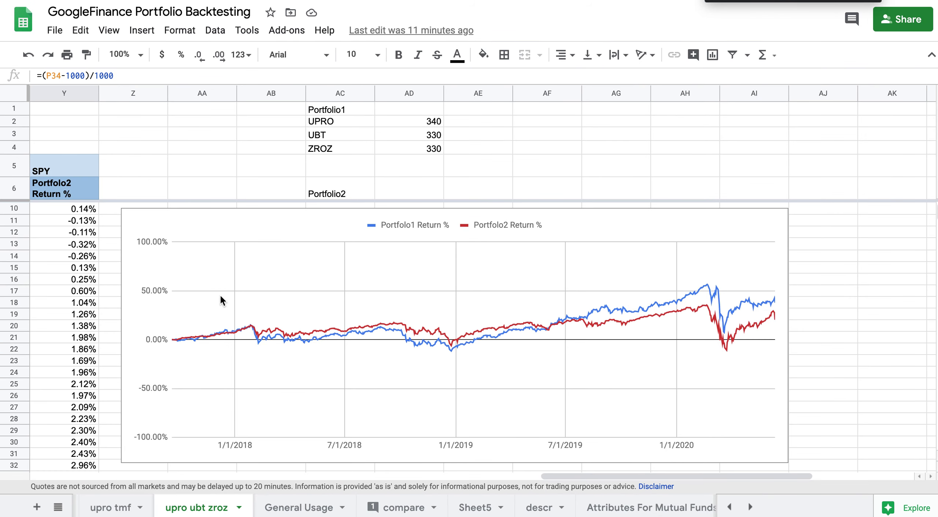
key(ctrl+minus)
key(ctrl+plus)
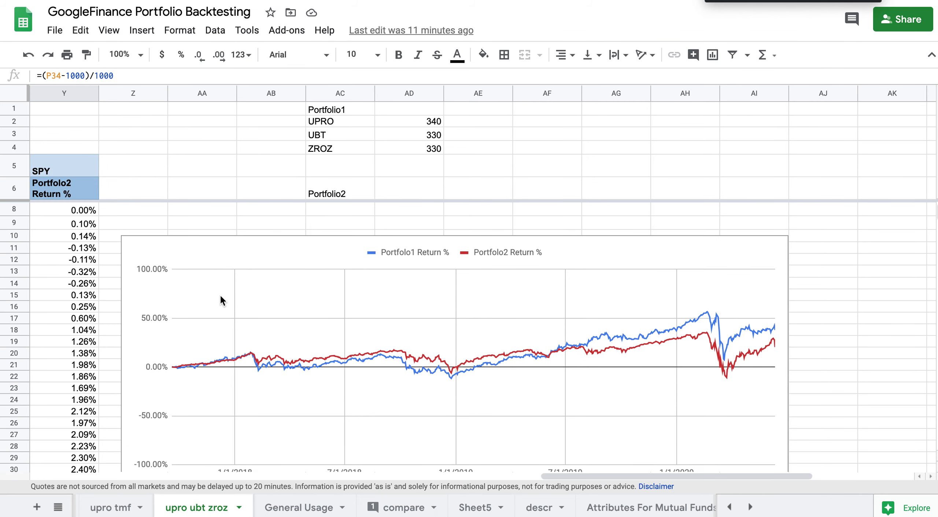
scroll(91, 342, down, 1)
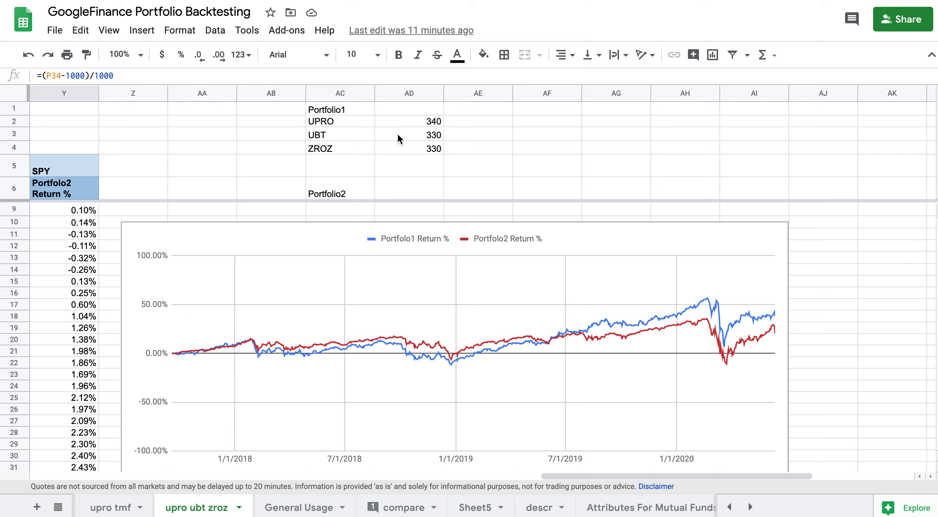
scroll(398, 135, down, 1)
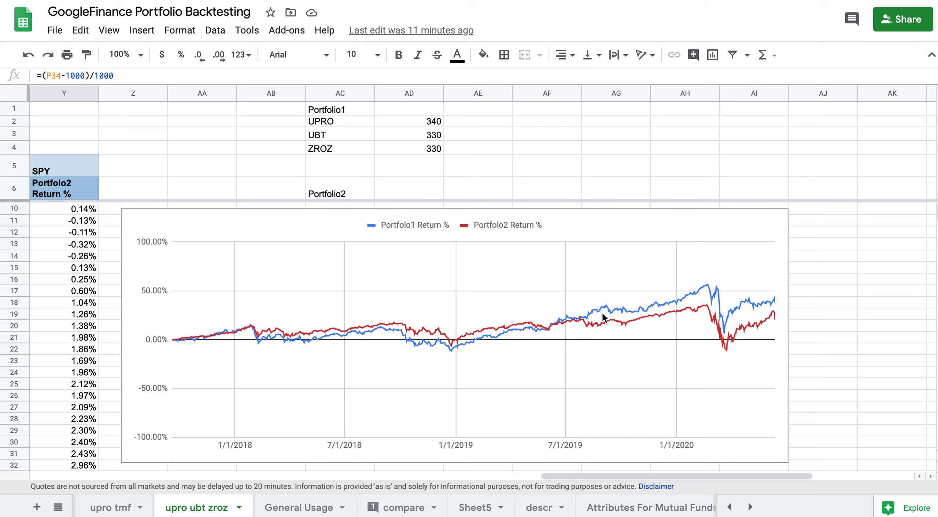
Step: Read both portfolios' returns on the chart around the February 2020 peak and the March 2020 low
click(706, 289)
click(706, 289)
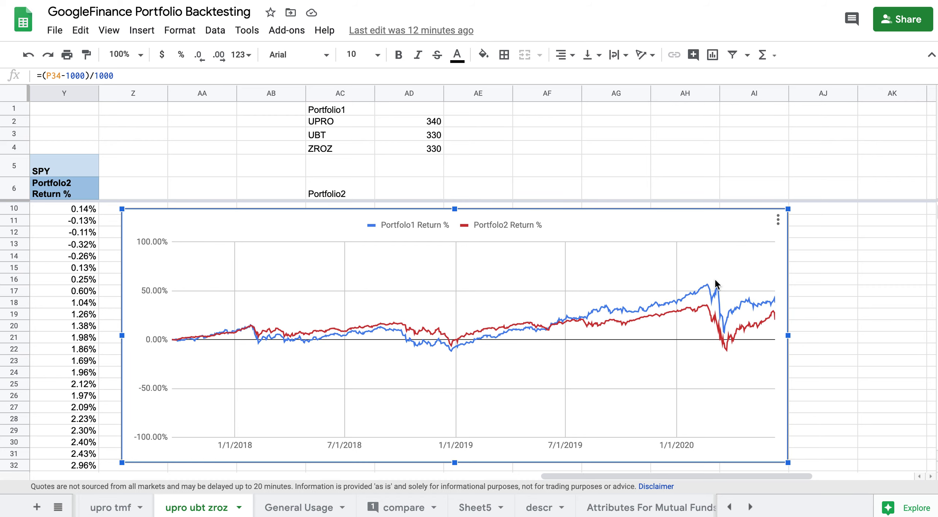
click(705, 304)
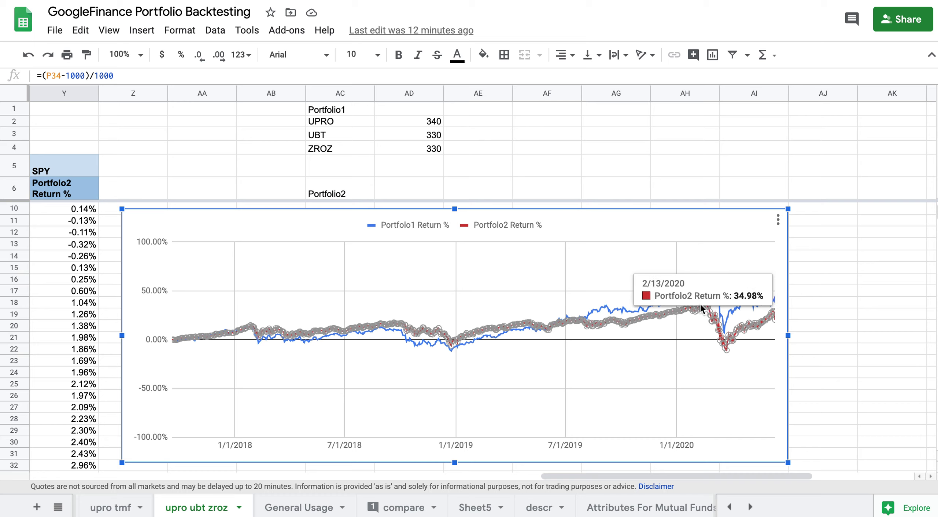
click(724, 329)
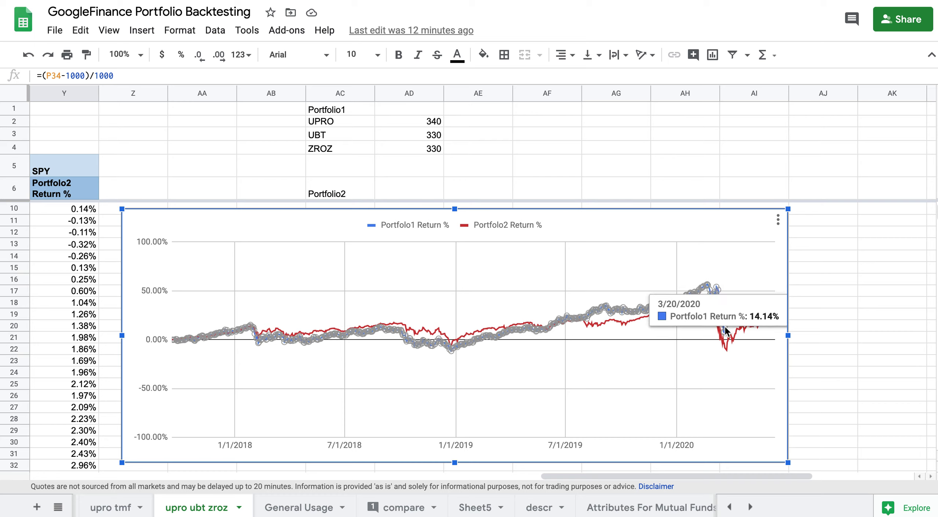
click(726, 342)
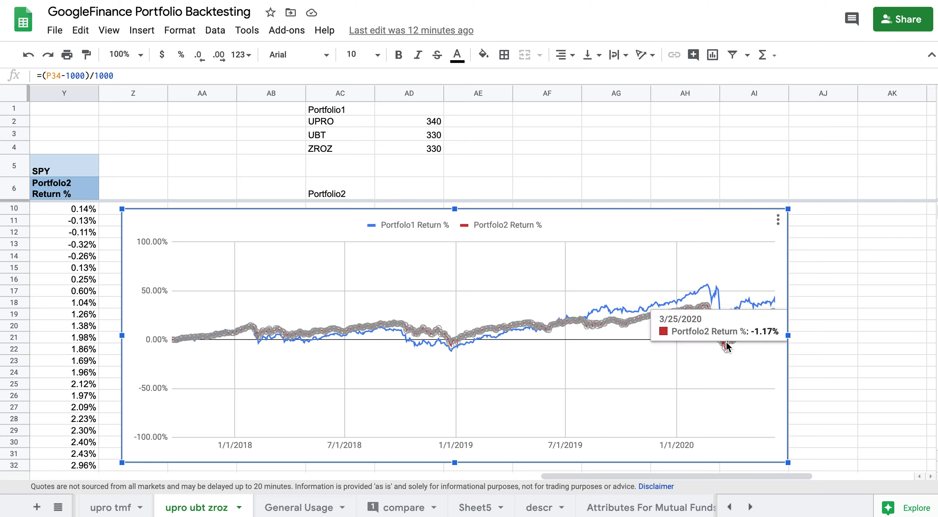
click(726, 329)
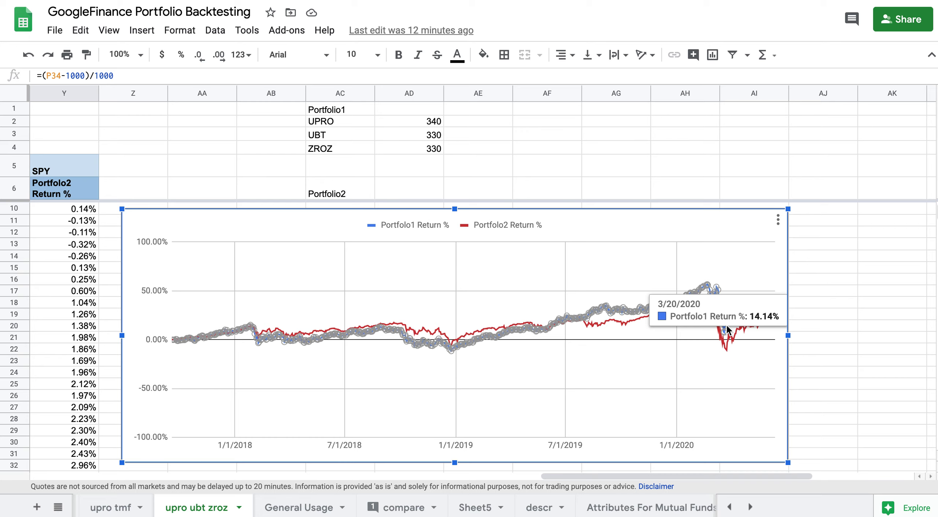
click(727, 341)
mouse_move(728, 332)
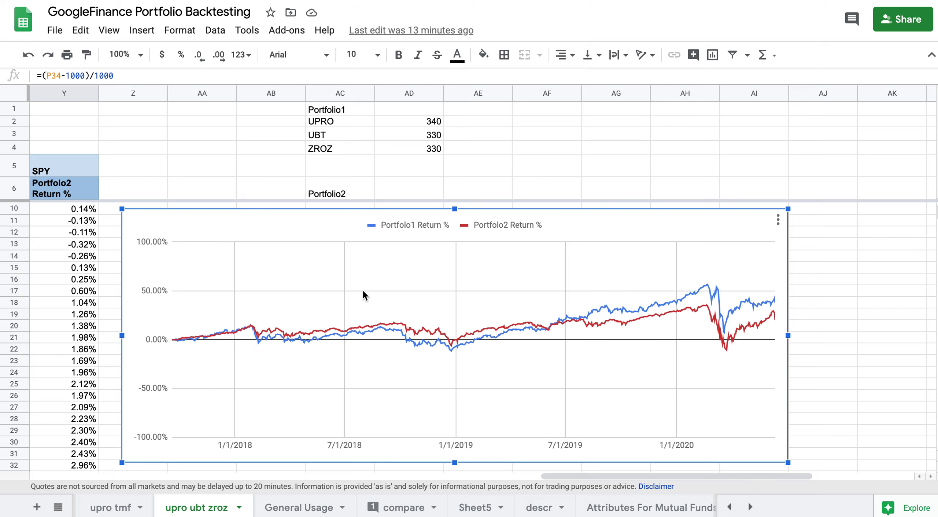
Step: Compare the SPY and Portfolio 1 value columns with the chart and read both portfolios' returns on 6/10/2020
scroll(362, 291, left, 10)
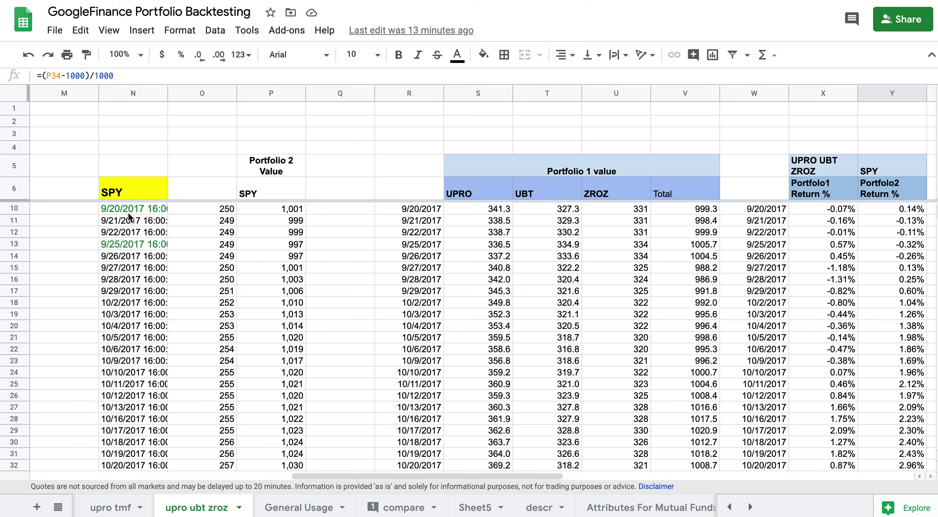
scroll(128, 212, right, 10)
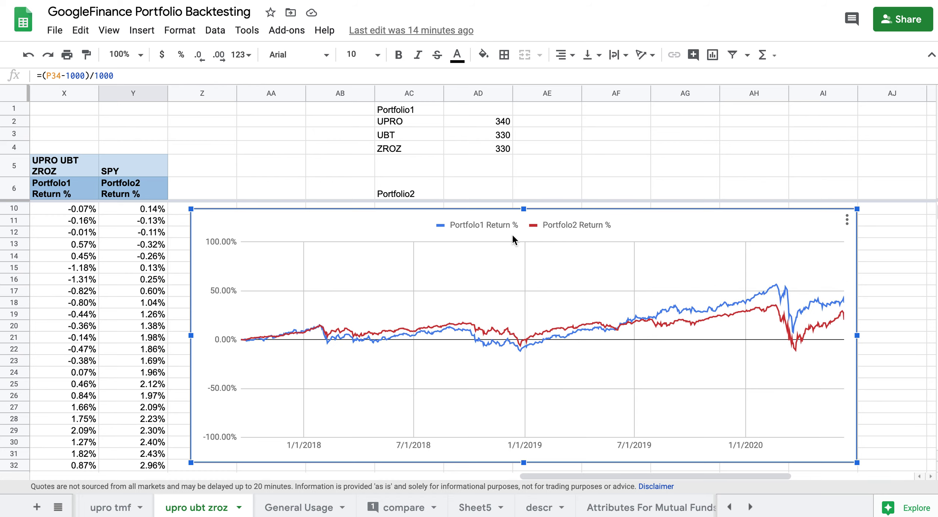
scroll(115, 245, left, 5)
scroll(114, 245, left, 4)
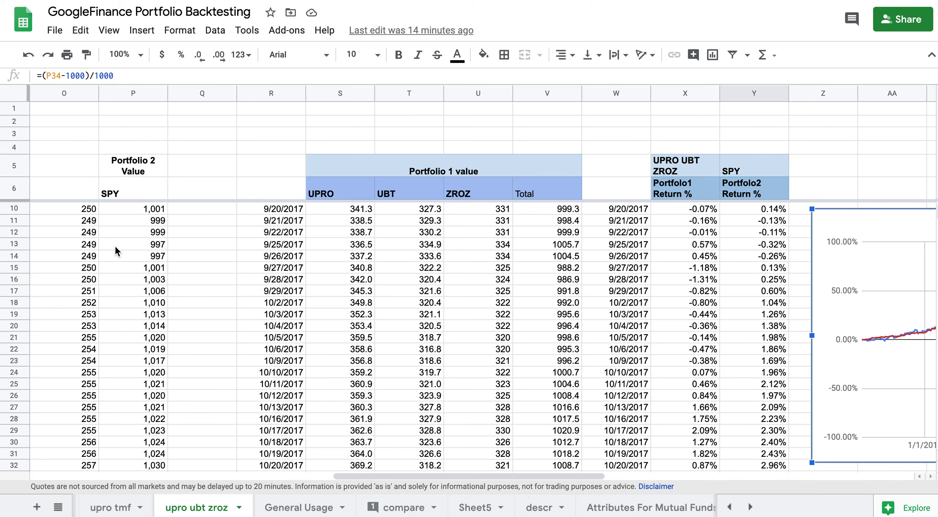
scroll(413, 270, right, 10)
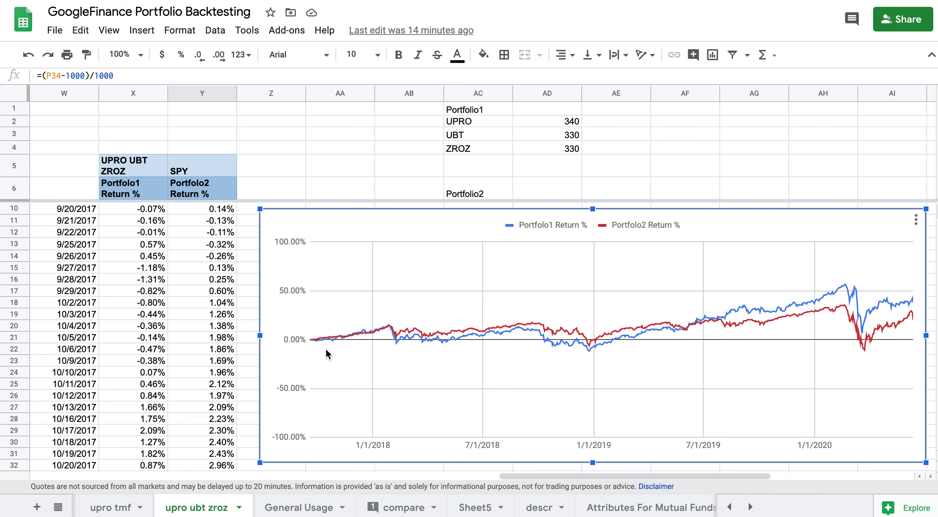
mouse_move(913, 298)
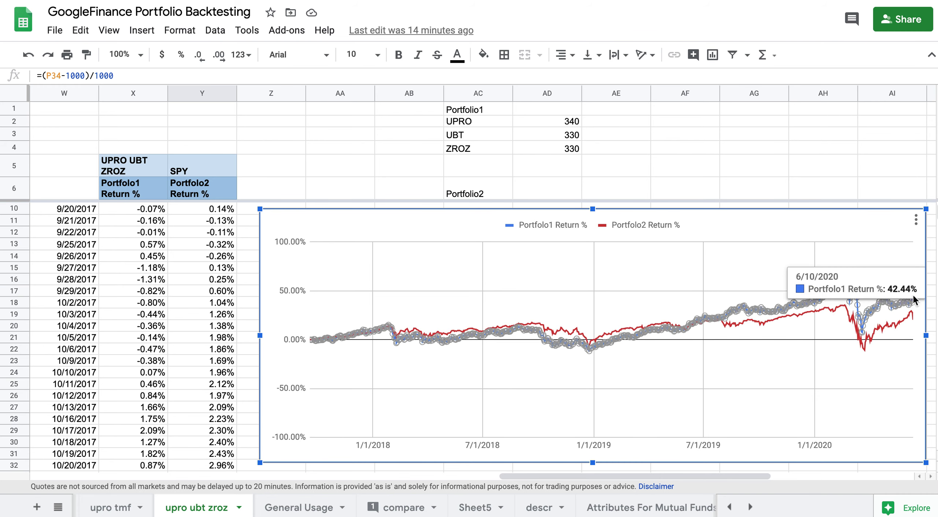
mouse_move(911, 318)
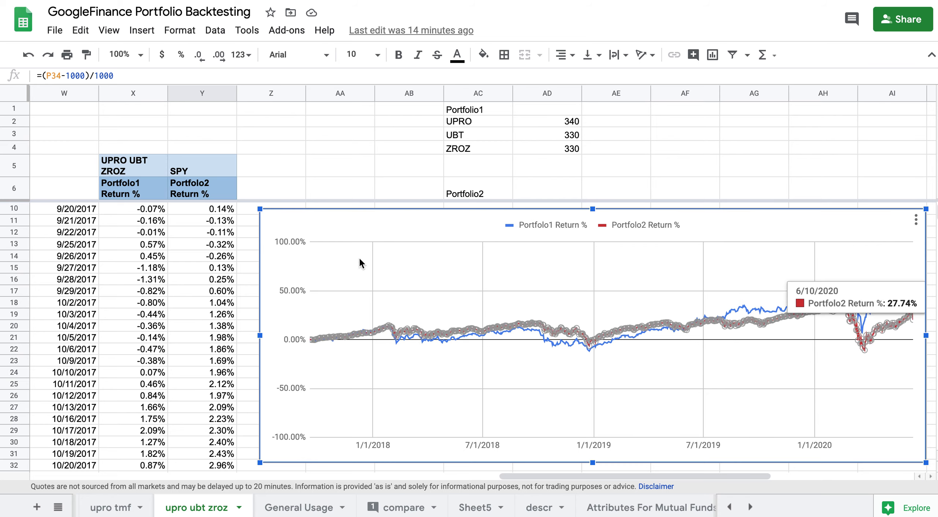
Step: Scan the daily values and returns of both portfolios from late 2017 down to the June 2020 rows
scroll(118, 282, down, 12)
scroll(118, 283, down, 7)
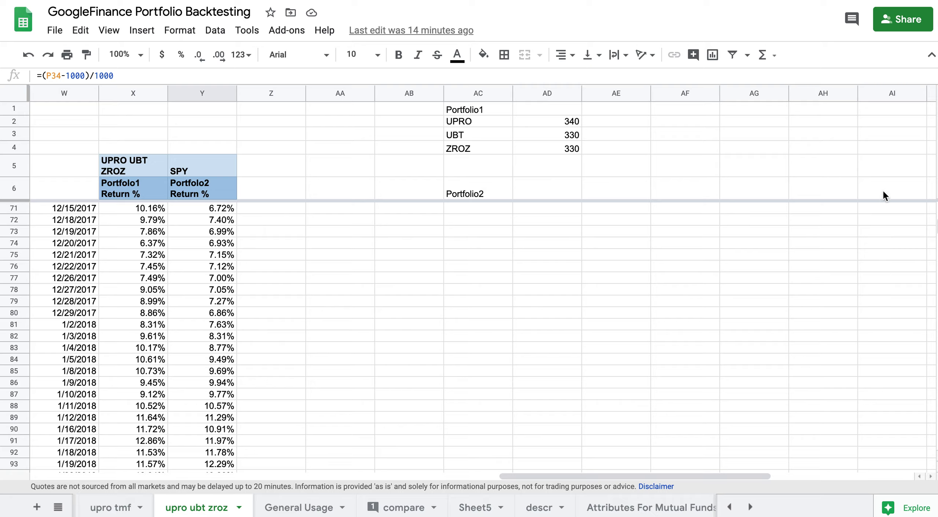
scroll(764, 245, down, 10)
scroll(426, 260, left, 9)
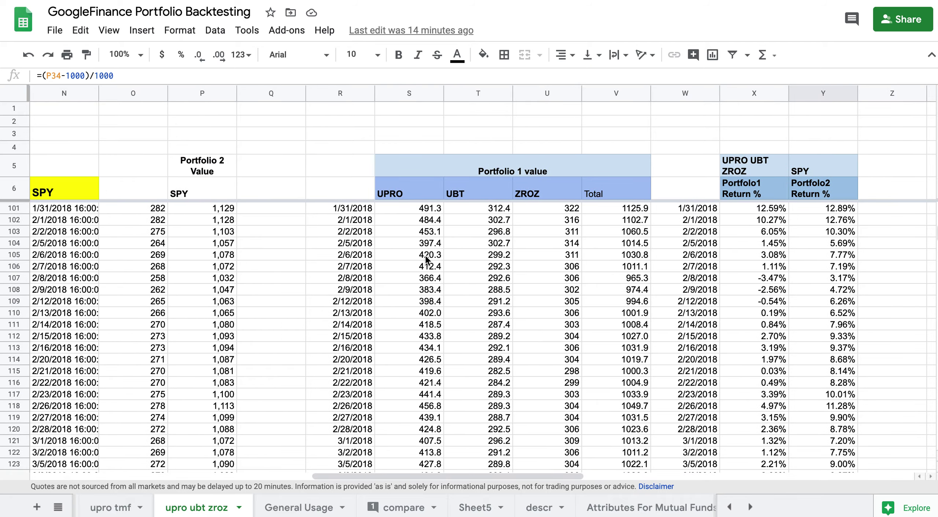
scroll(426, 260, down, 20)
scroll(515, 390, down, 20)
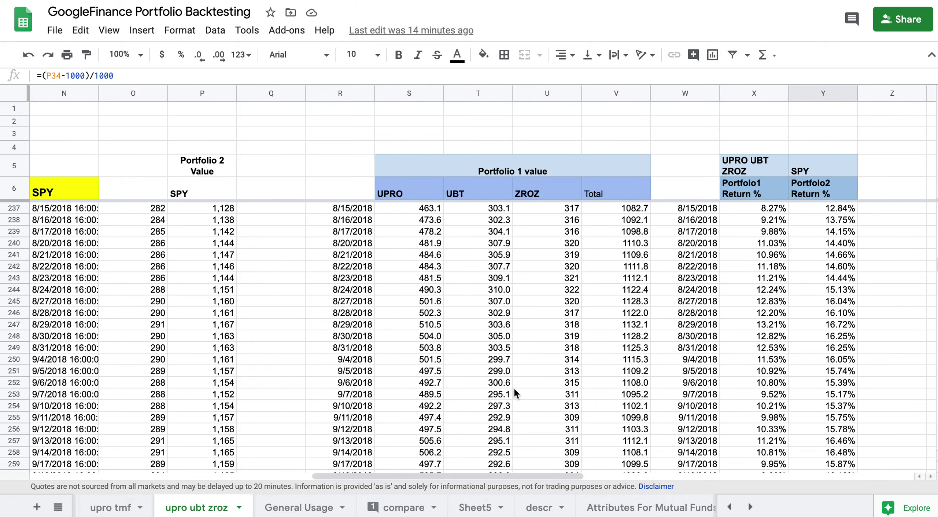
scroll(514, 391, down, 6)
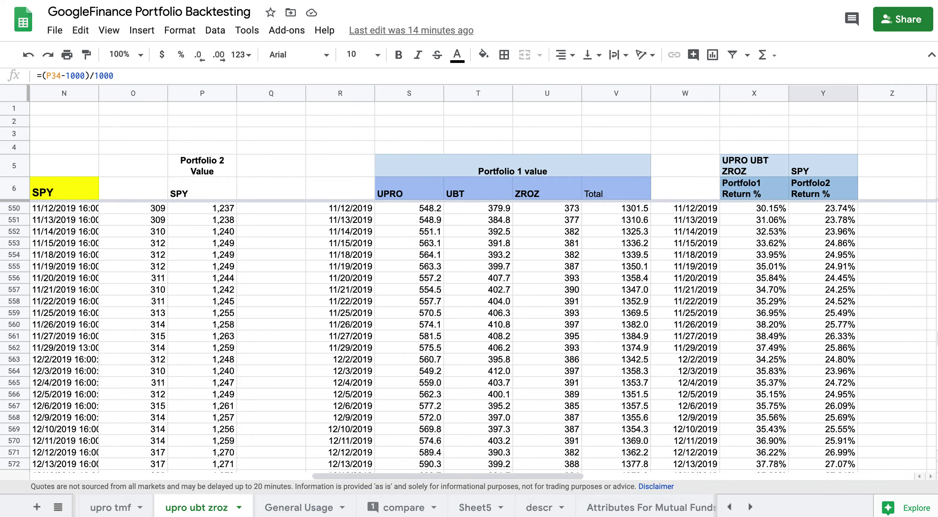
scroll(514, 391, down, 19)
scroll(514, 391, down, 19)
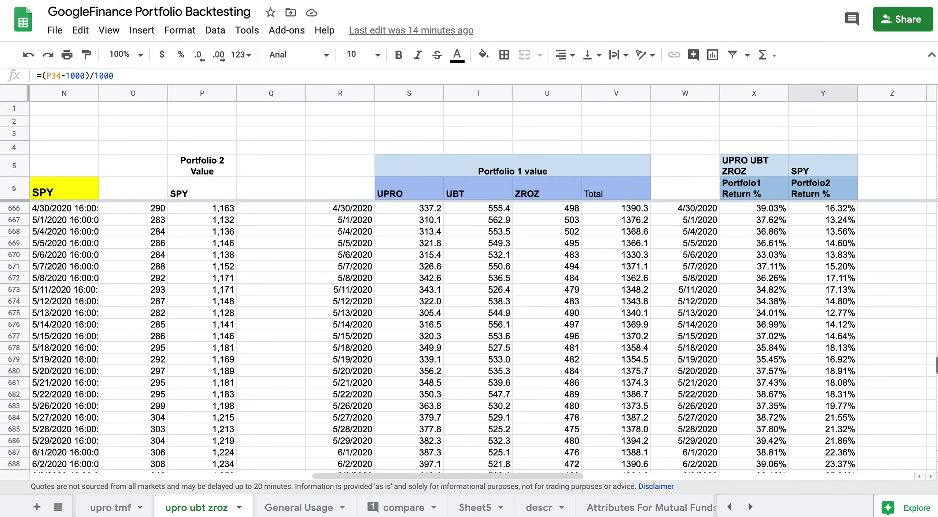
Step: Compare the Portfolio 1 and SPY return percentages for the highlighted March 2020 dates
scroll(514, 390, up, 11)
scroll(718, 239, up, 3)
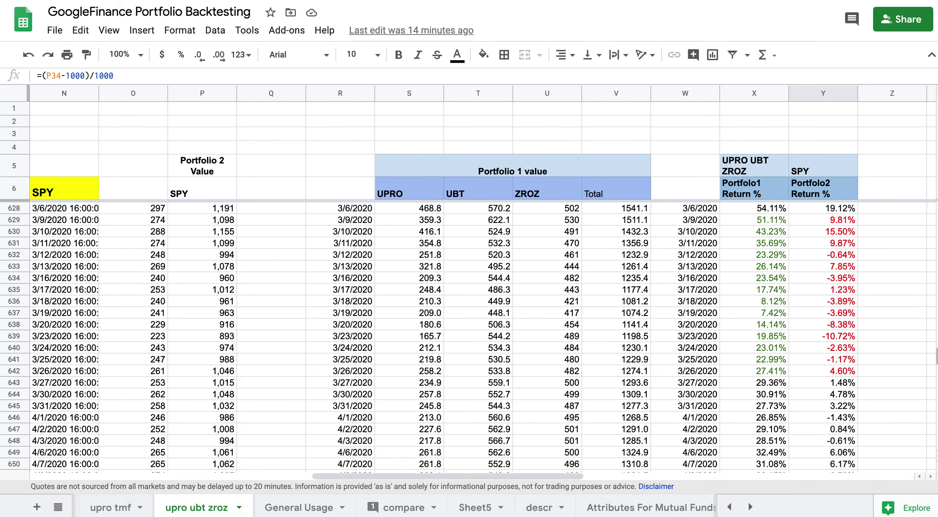
scroll(719, 245, up, 1)
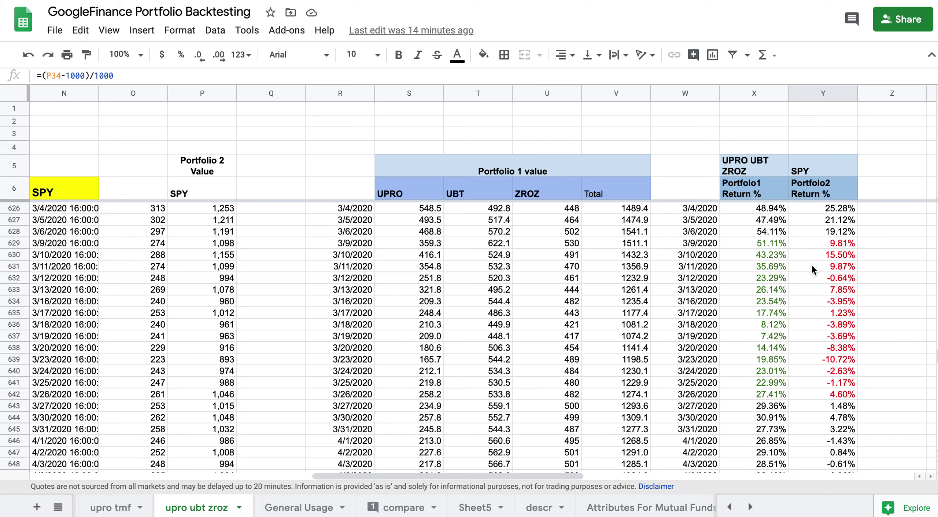
scroll(757, 238, up, 2)
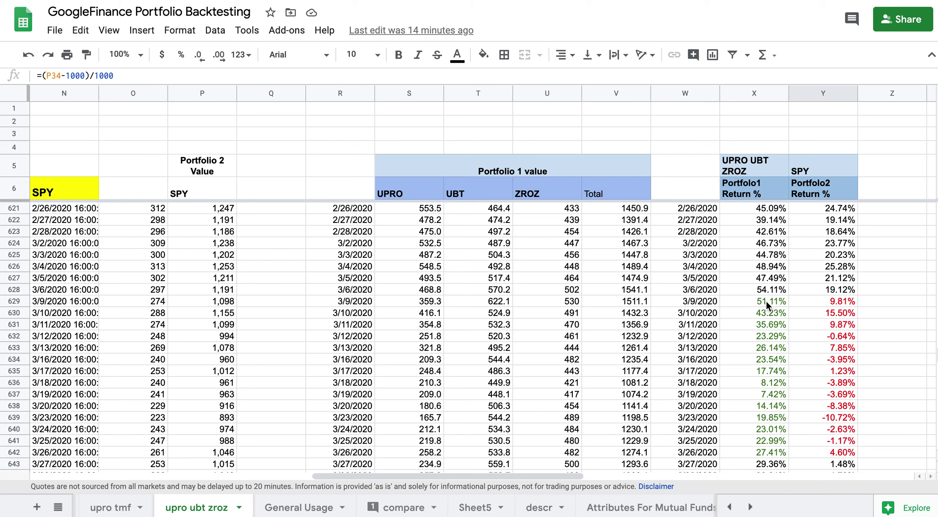
Step: Select the rows for 3/19/2020 to 3/24/2020 and compare both portfolios' returns during the March 2020 drop
scroll(761, 304, down, 1)
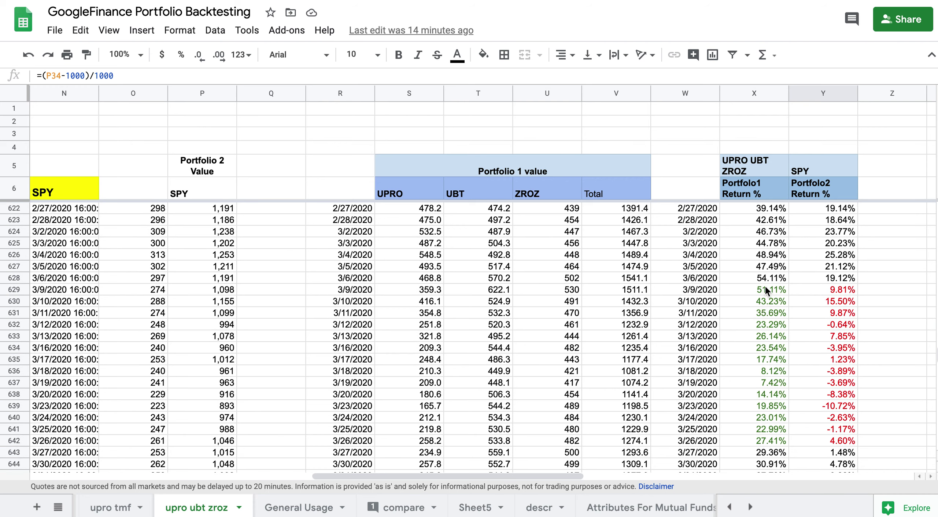
click(774, 391)
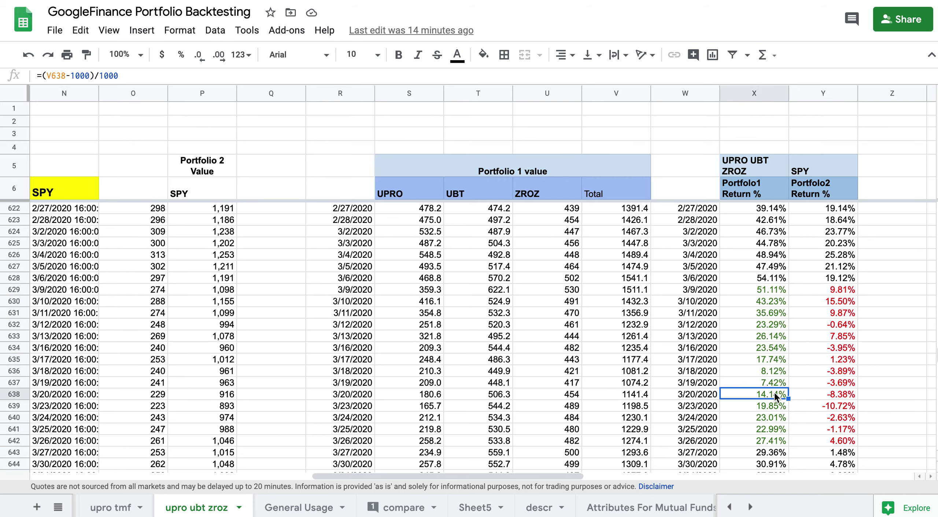
drag(21, 383, 13, 418)
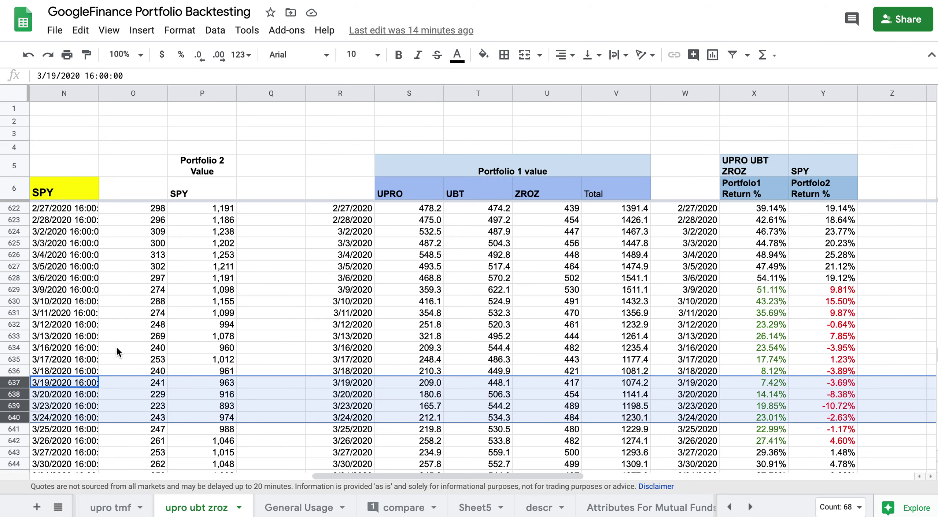
scroll(187, 310, down, 4)
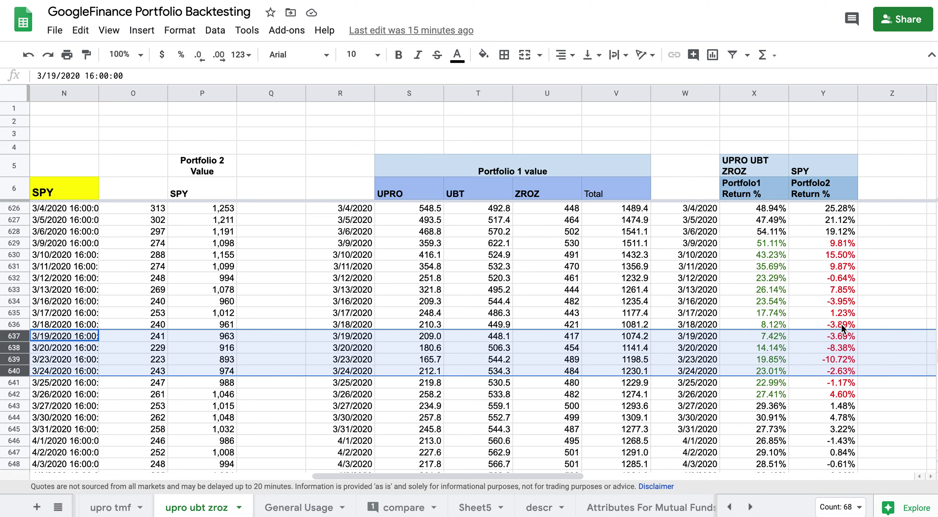
scroll(842, 324, down, 2)
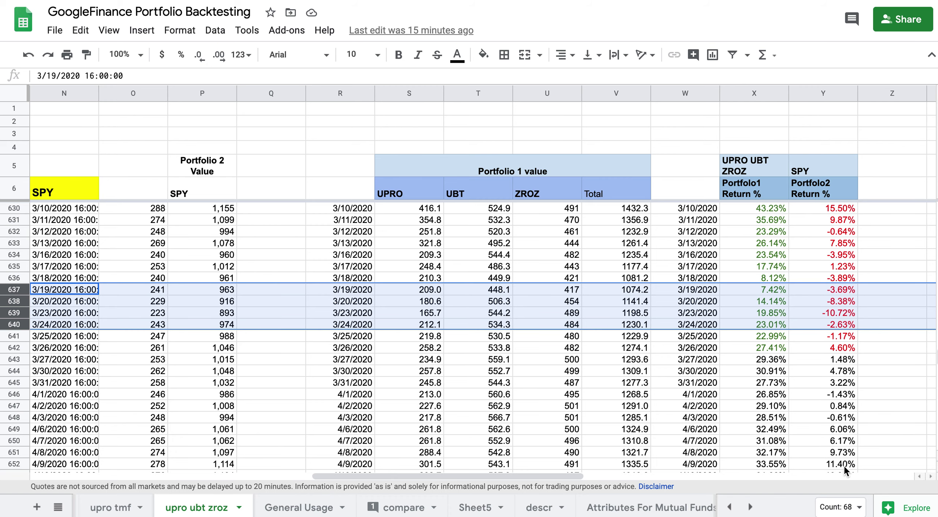
scroll(824, 353, up, 1)
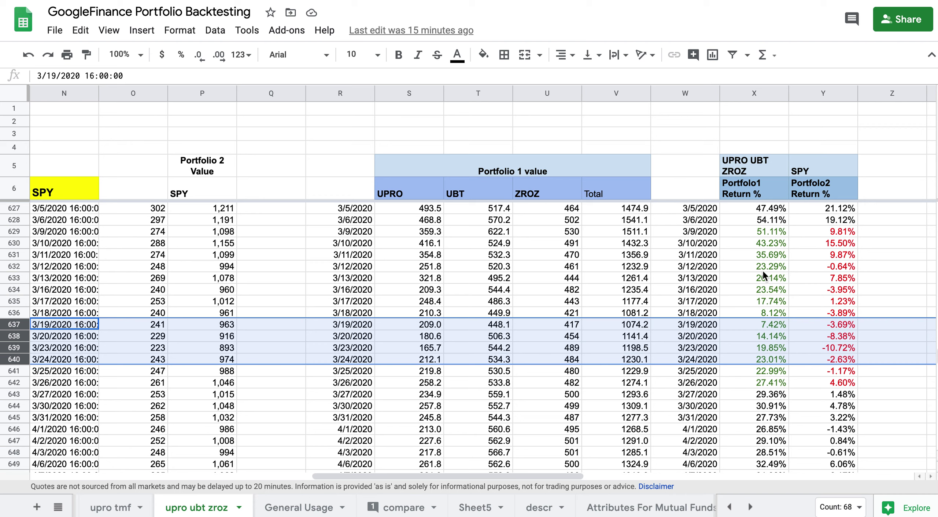
click(764, 288)
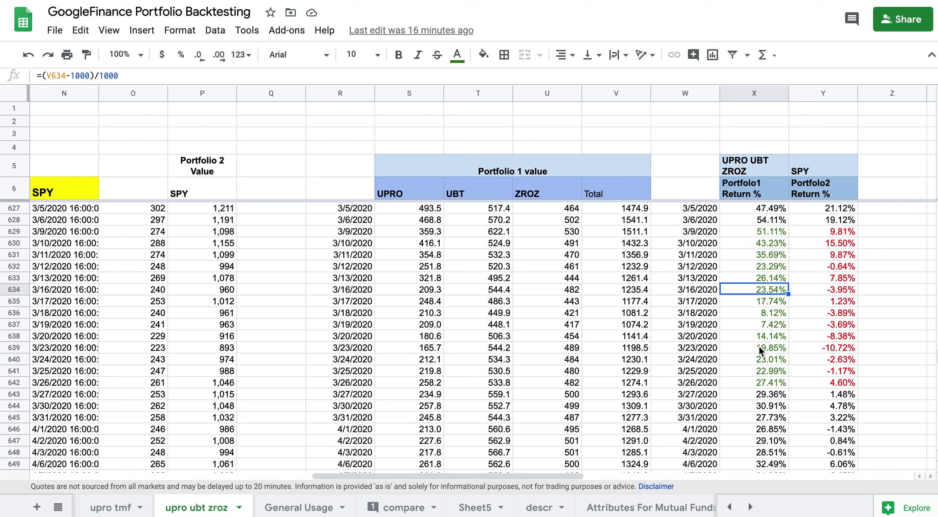
Step: Follow both portfolios' return percentages from mid-March 2020 down to the last row on 6/11/2020
scroll(760, 346, down, 2)
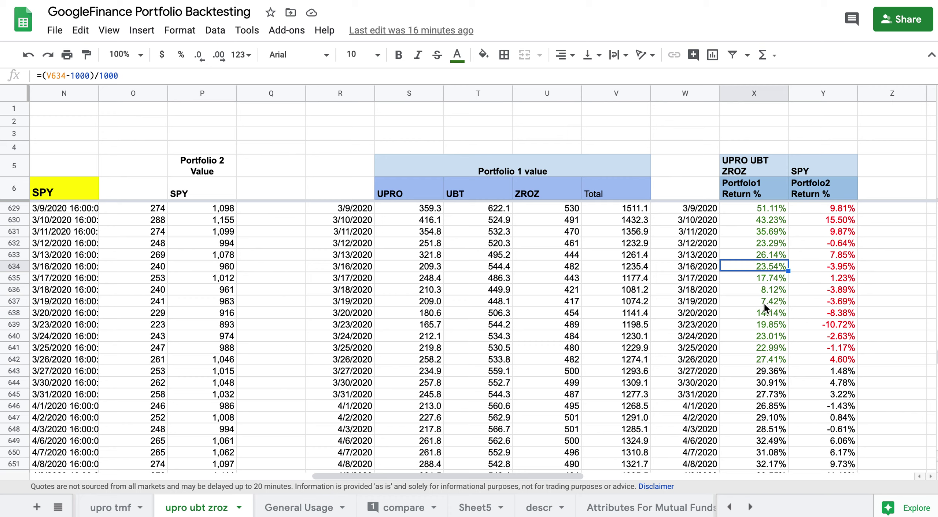
scroll(749, 283, down, 5)
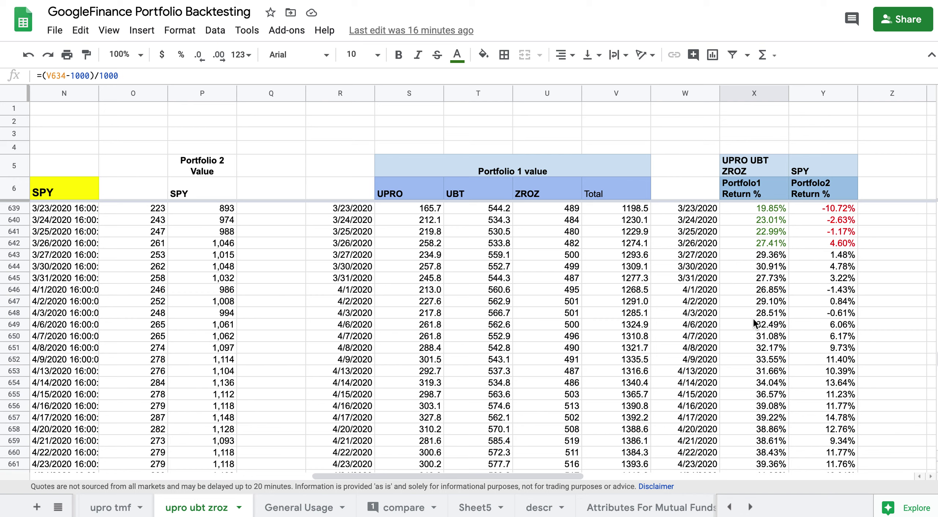
scroll(759, 407, down, 7)
scroll(758, 407, down, 2)
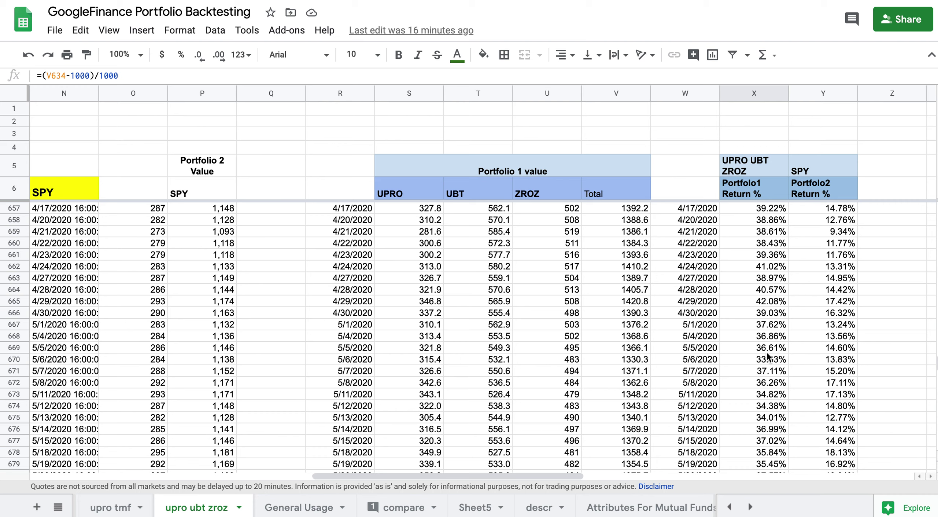
scroll(779, 273, down, 6)
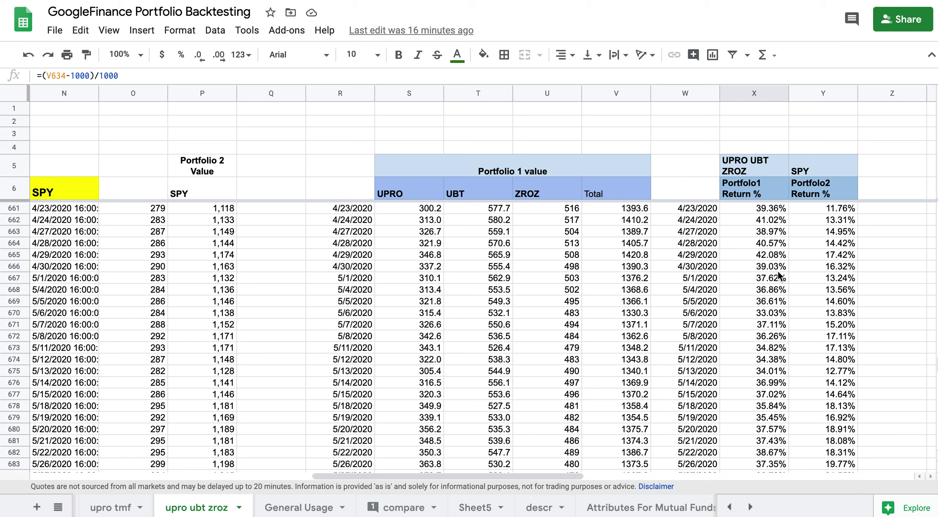
scroll(778, 273, down, 1)
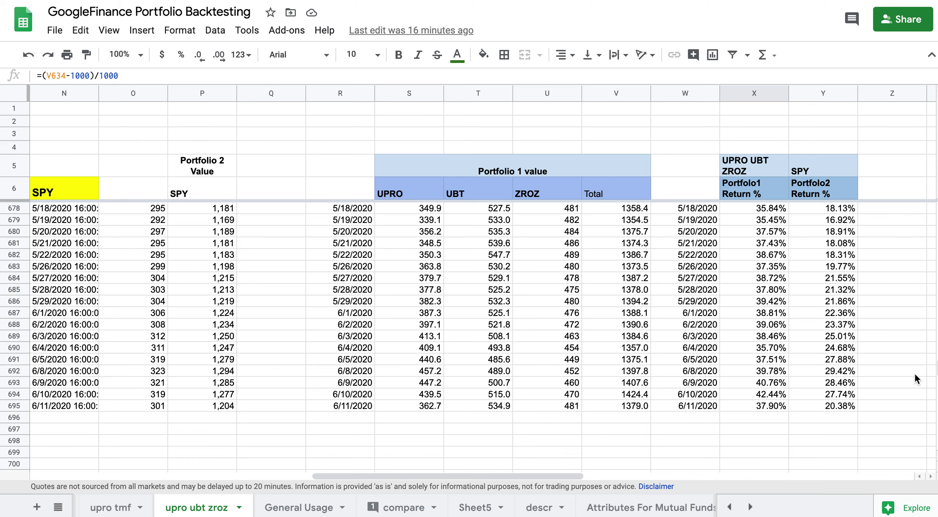
Step: Compare both portfolios' returns on the first date, 9/18/2017, with those on the last date, 6/11/2020
drag(936, 366, 934, 203)
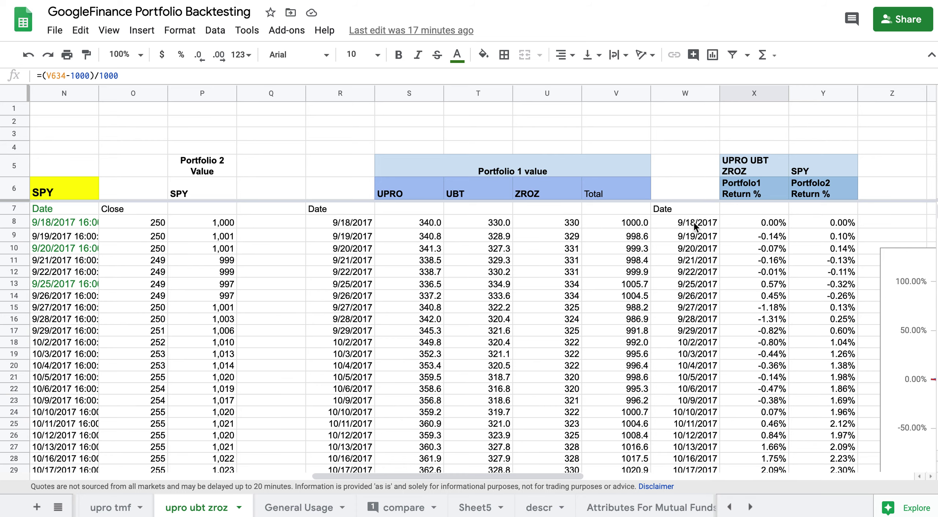
drag(935, 212, 929, 373)
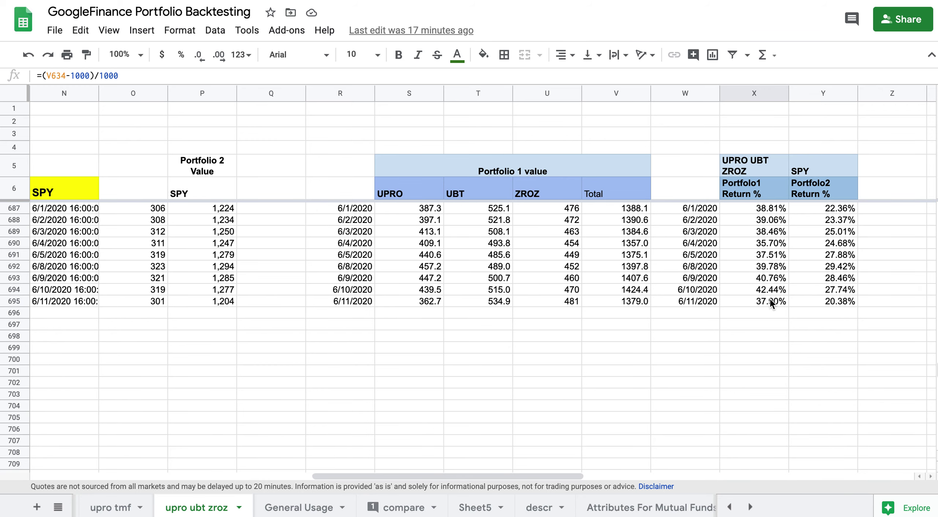
scroll(866, 342, right, 5)
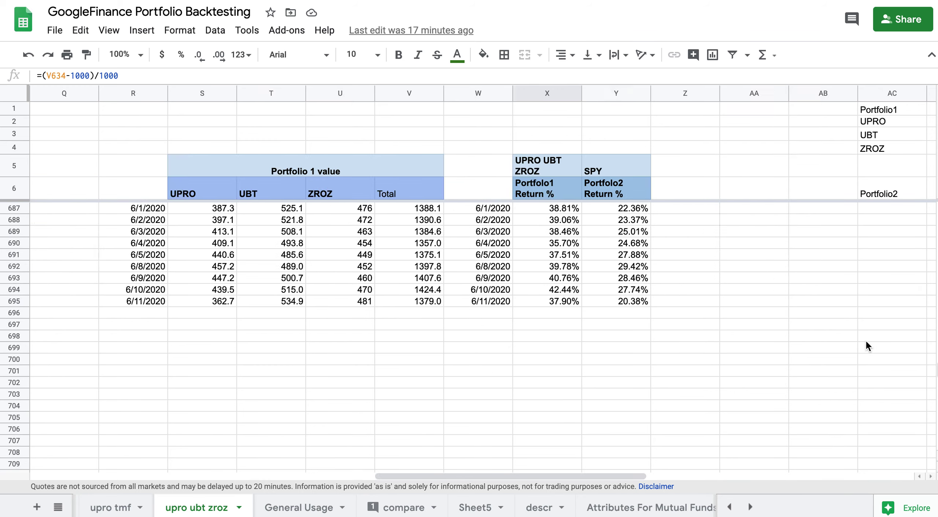
Step: Review Portfolio 1's amounts and quantities beside the UPRO, UBT and ZROZ closing prices, back to 9/18/2017
scroll(866, 341, left, 15)
scroll(645, 288, up, 20)
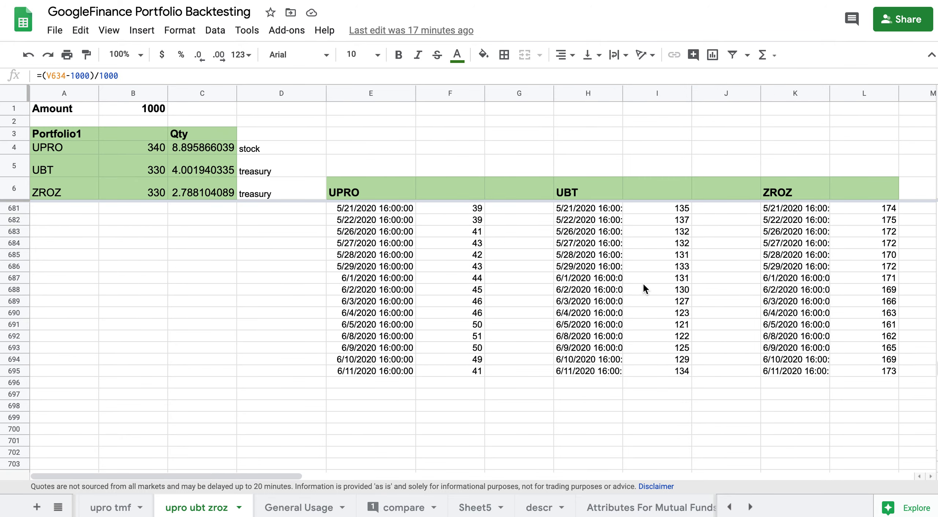
scroll(644, 288, up, 1)
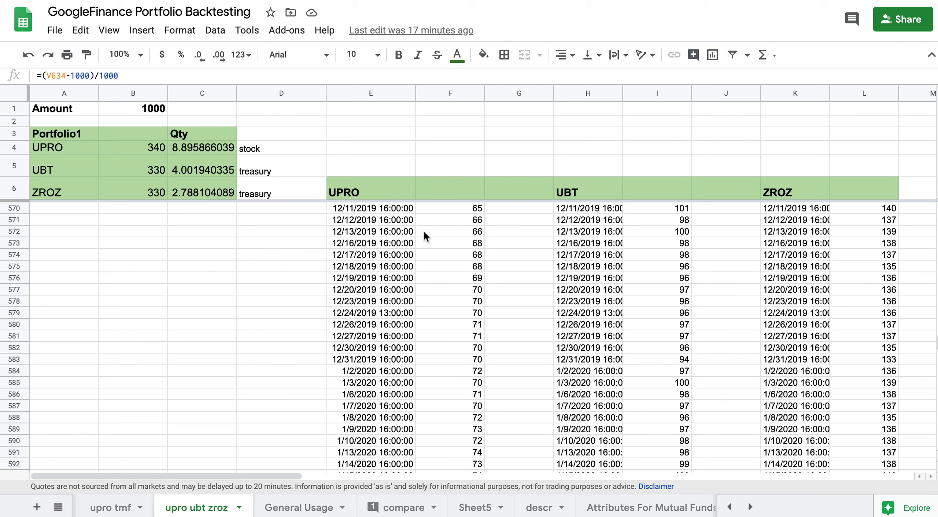
double_click(105, 13)
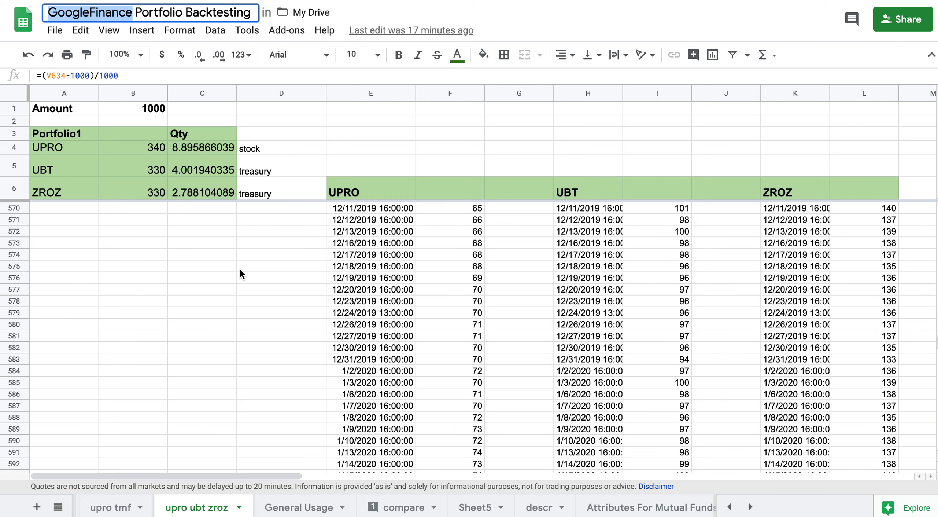
scroll(341, 247, right, 2)
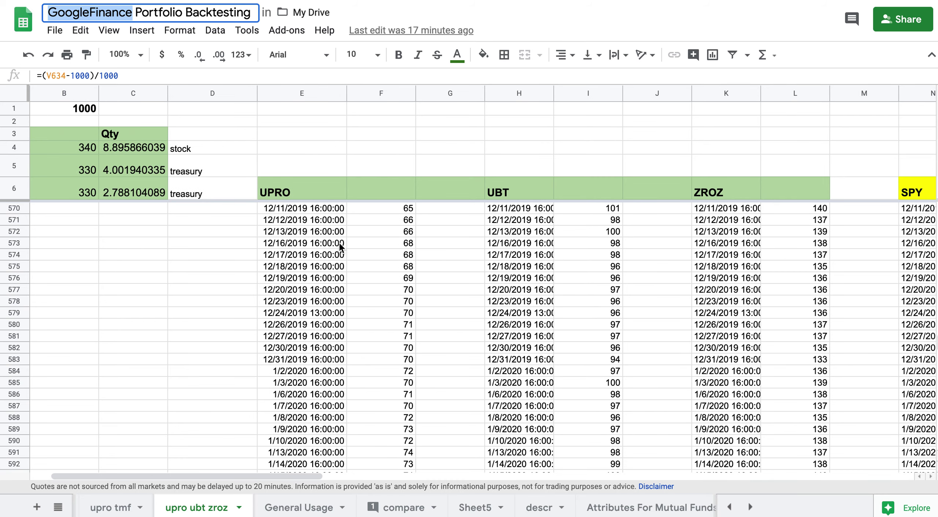
scroll(632, 271, left, 2)
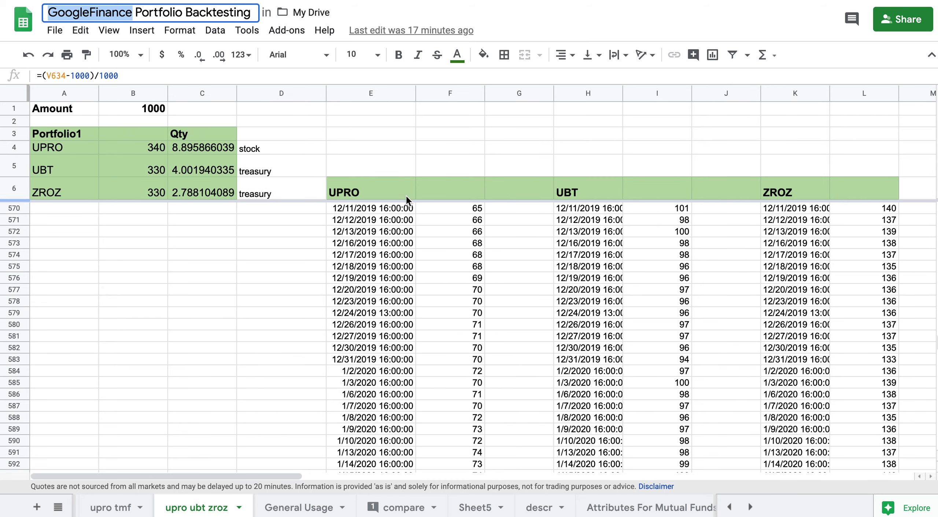
scroll(259, 290, up, 20)
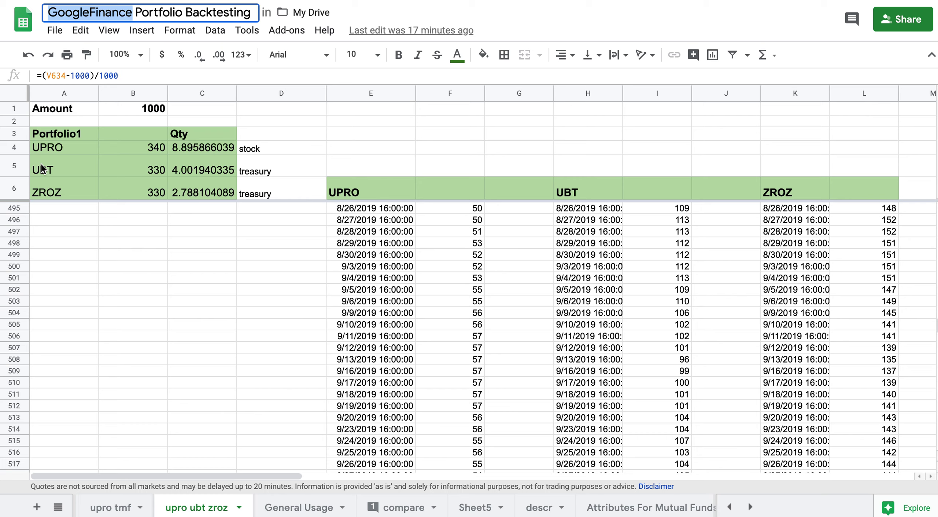
scroll(89, 360, up, 15)
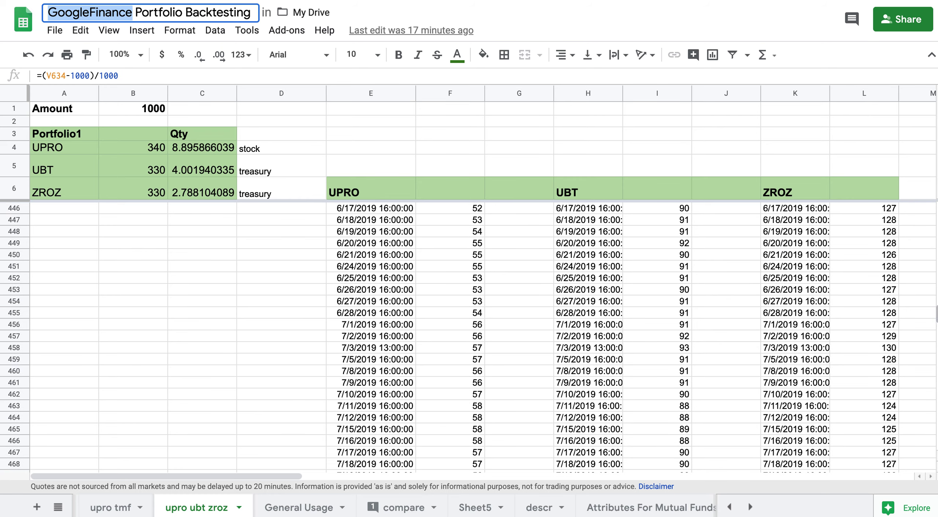
drag(936, 311, 933, 211)
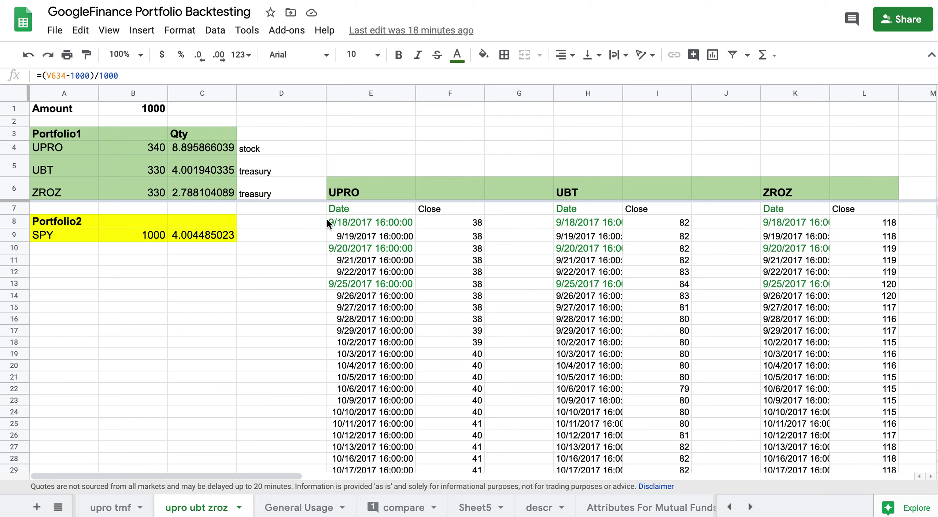
Step: Trace the backtest from the daily closing prices through the portfolio value columns to the return percentages
scroll(569, 361, down, 2)
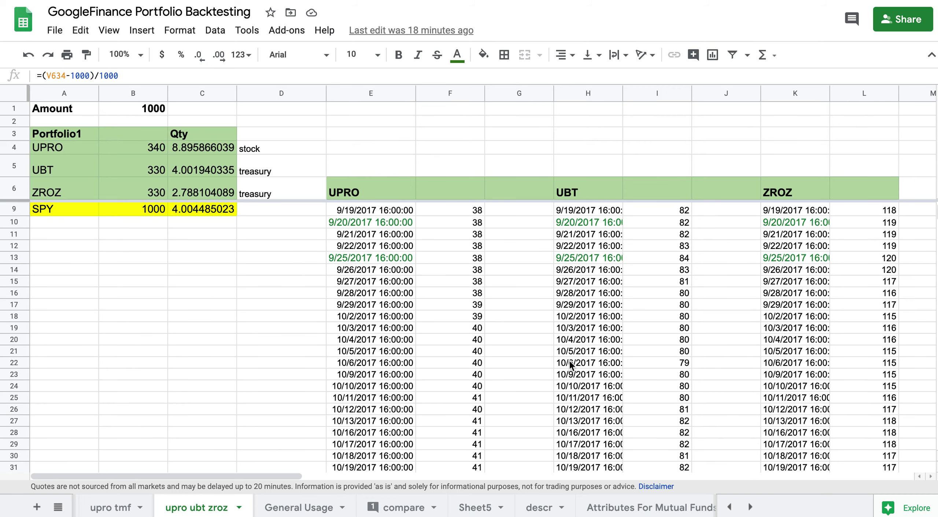
scroll(569, 361, up, 2)
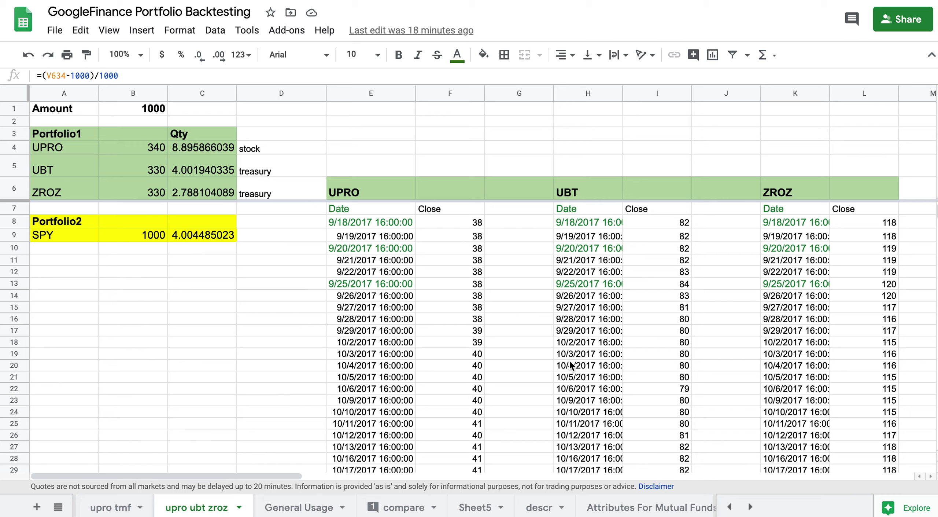
scroll(570, 360, right, 10)
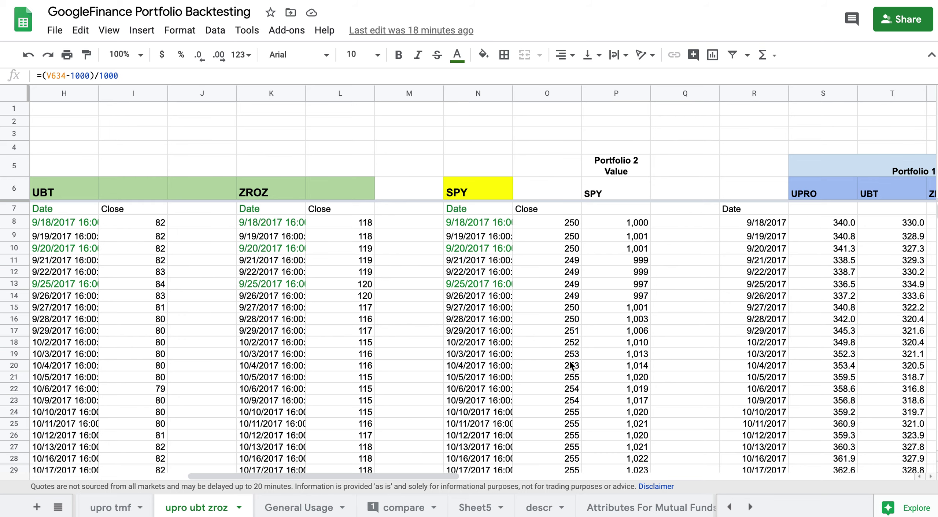
scroll(570, 361, right, 10)
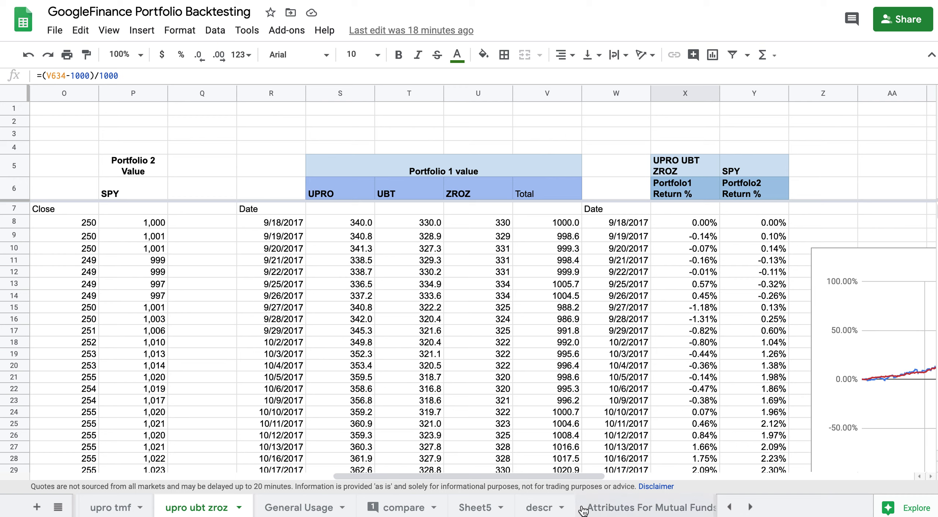
Step: Look through the tqqq tmf, upro tmf, upro ubt zroz and compare sheets, ending on the General Usage sheet
scroll(583, 509, left, 5)
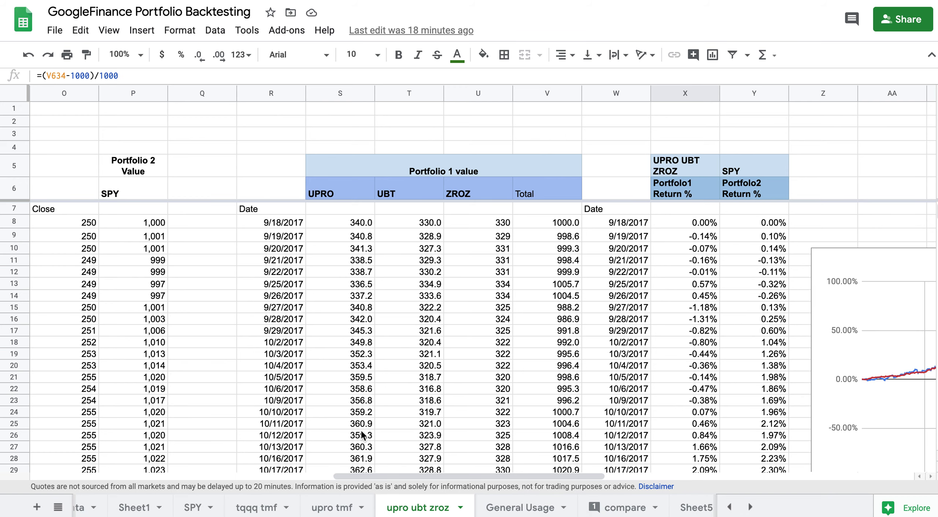
click(265, 508)
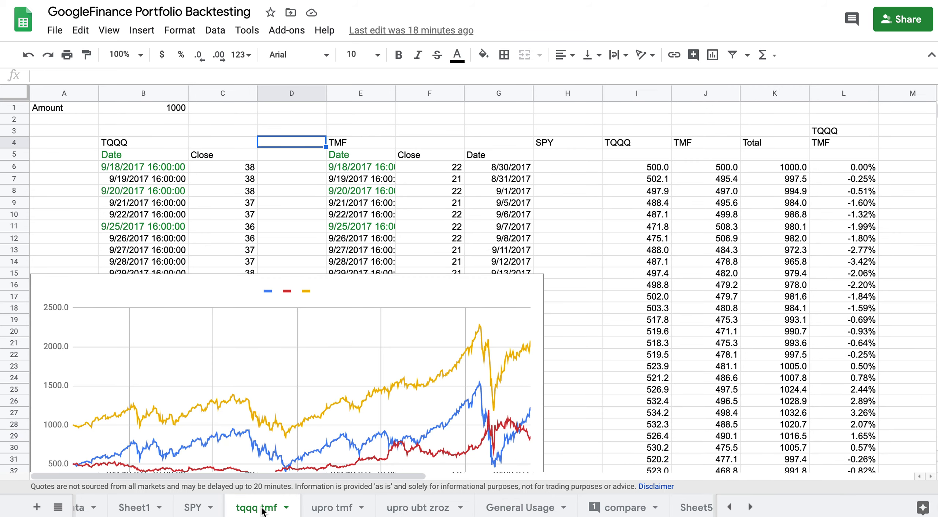
click(327, 509)
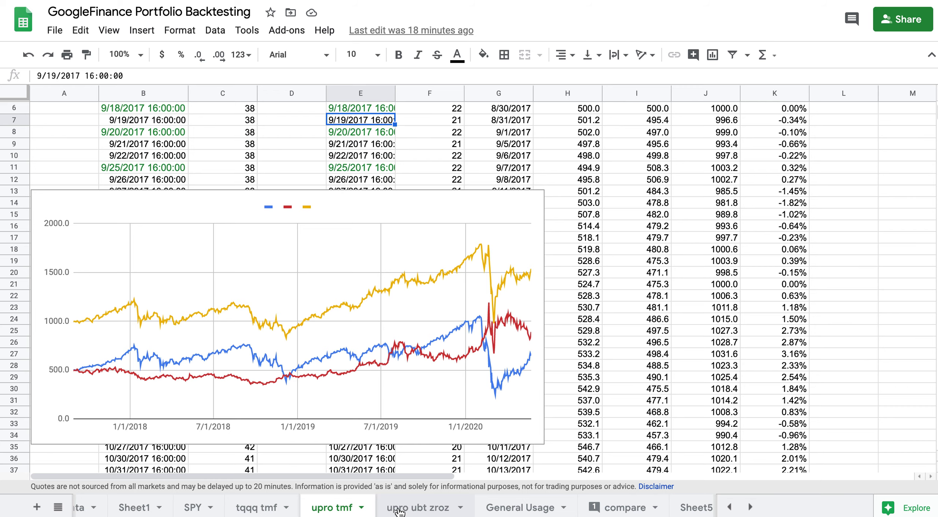
click(399, 509)
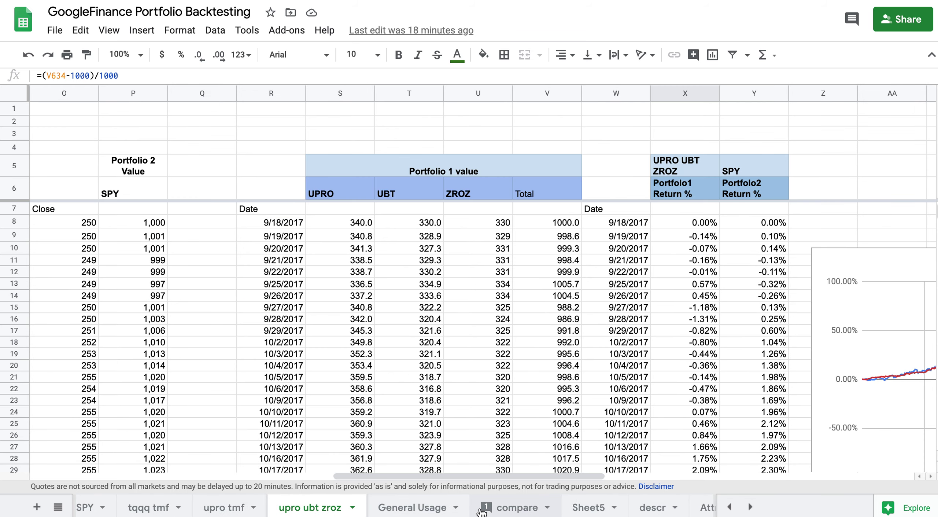
click(482, 511)
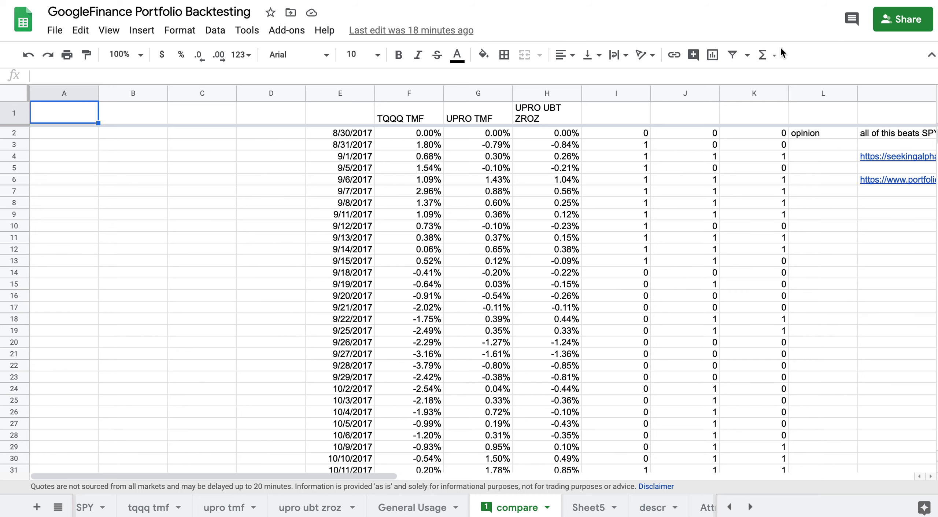
click(407, 504)
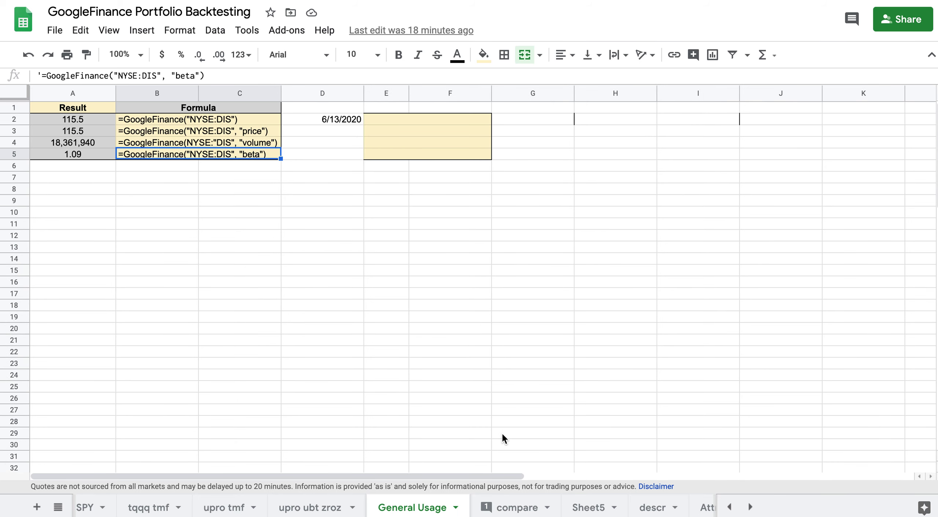
mouse_move(464, 429)
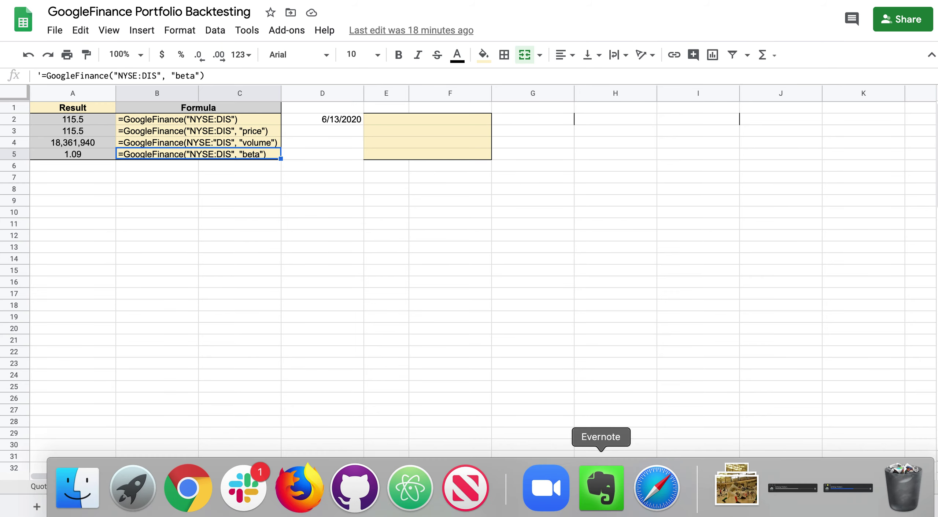